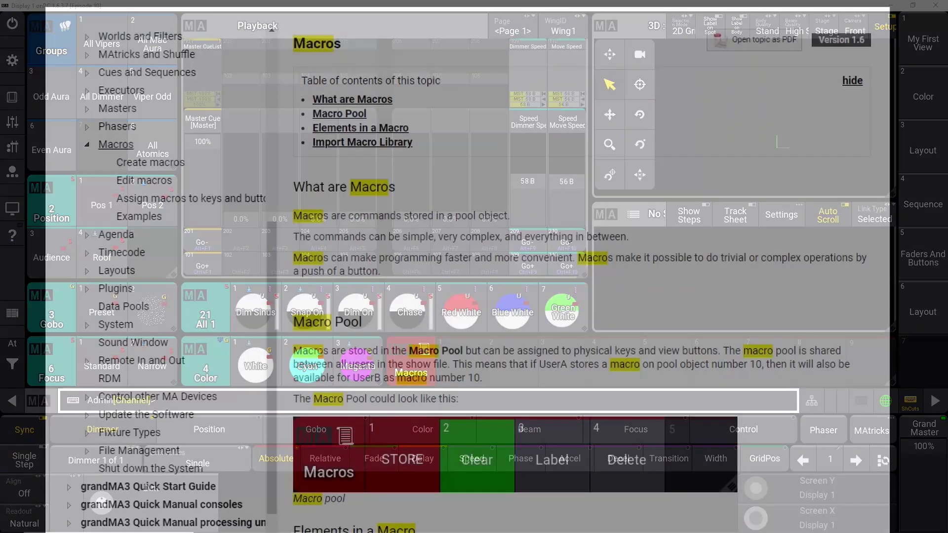
# Open the editor for the empty Macro 1 from its swipe menu.
pyautogui.scroll(-2, 582, 270)
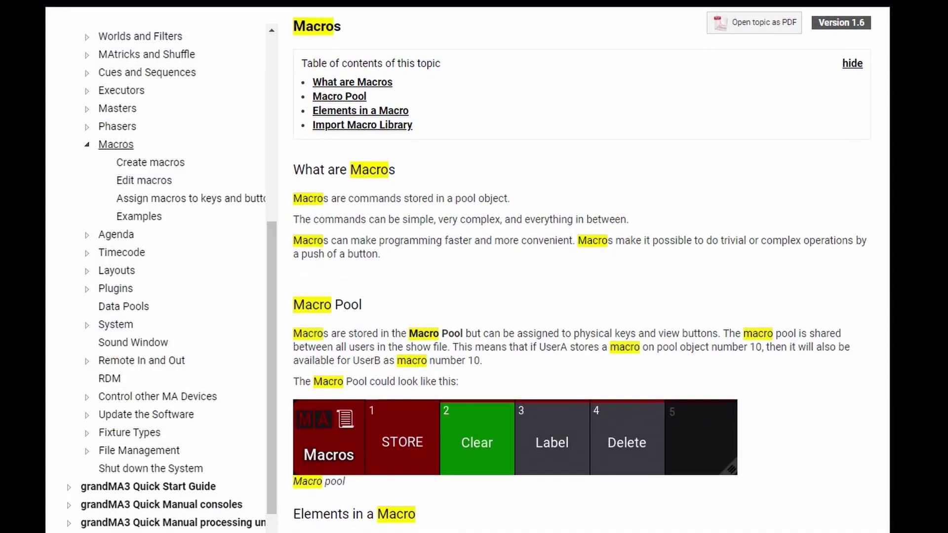
pyautogui.scroll(-2, 582, 271)
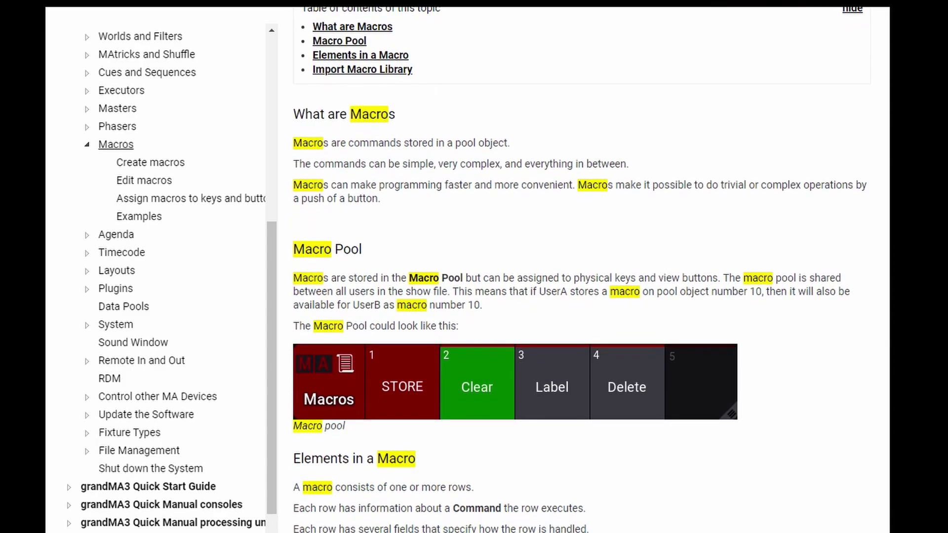
pyautogui.scroll(-2, 582, 271)
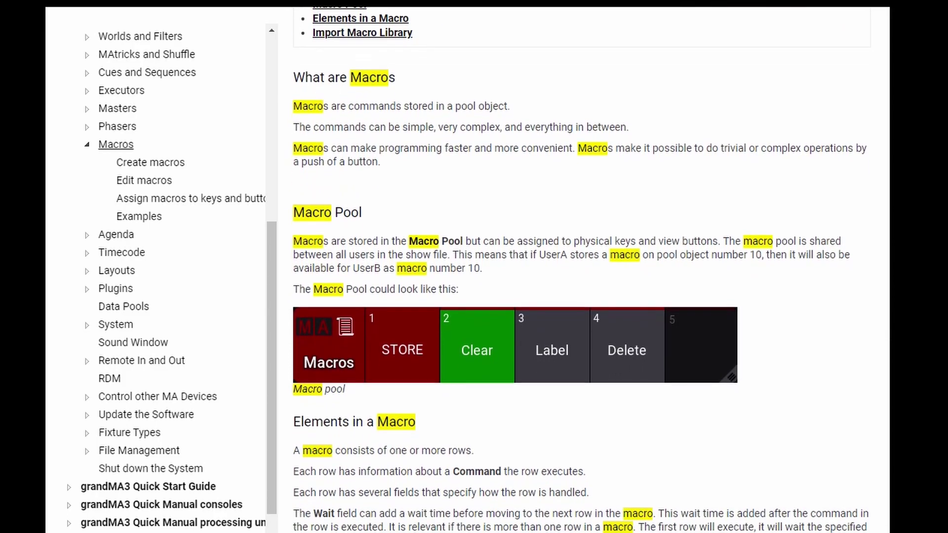
pyautogui.scroll(-2, 582, 271)
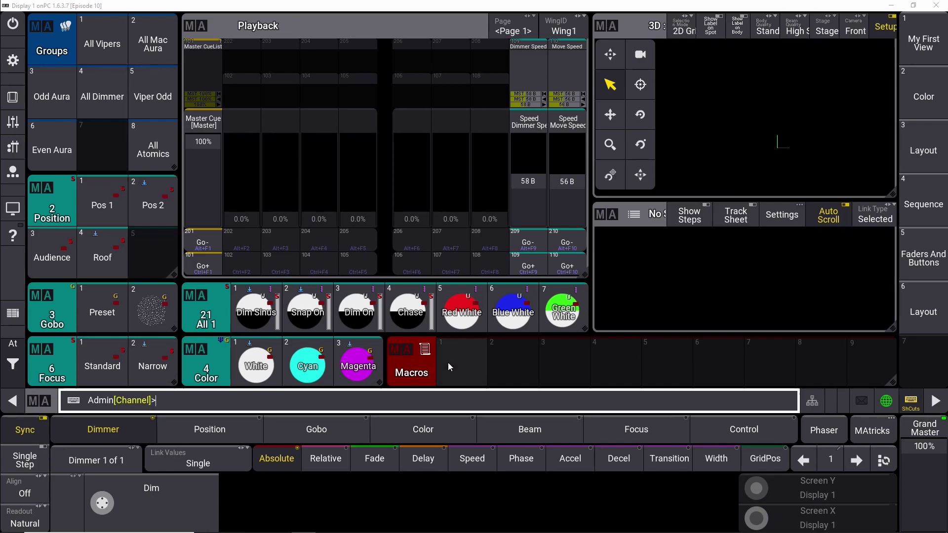
pyautogui.moveTo(452, 363); pyautogui.dragTo(473, 422)
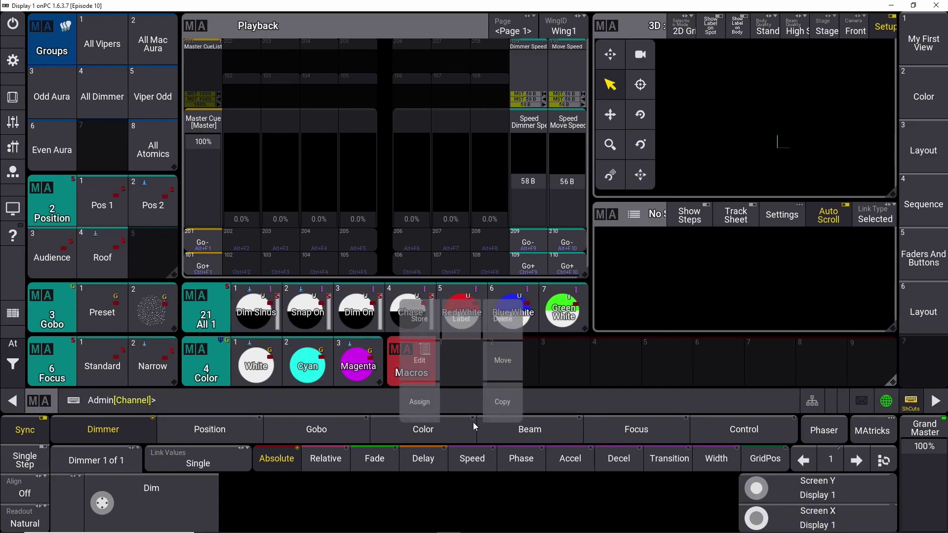
pyautogui.click(415, 366)
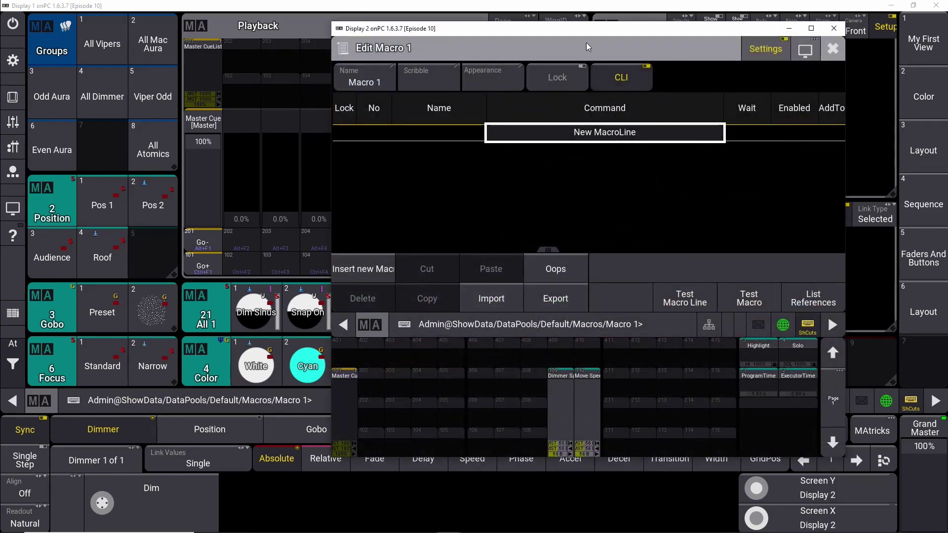
# Move and enlarge the Display 2 Edit Macro window to cover most of the screen.
pyautogui.moveTo(572, 31); pyautogui.dragTo(350, 39)
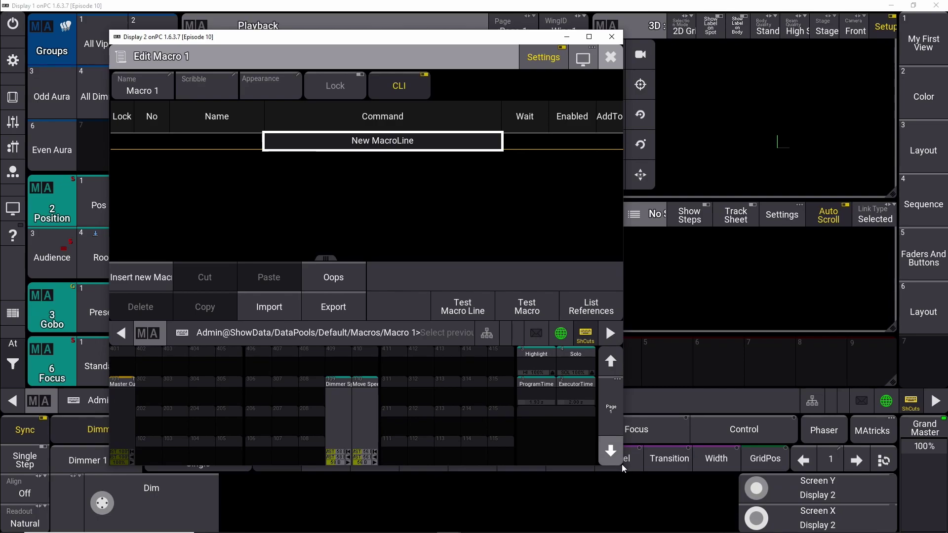
pyautogui.moveTo(624, 467); pyautogui.dragTo(859, 519)
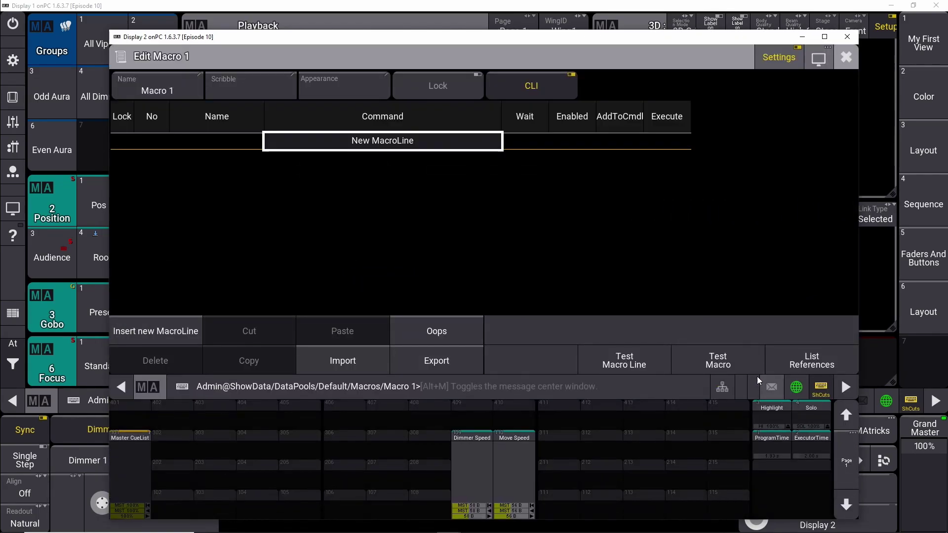
pyautogui.moveTo(461, 40); pyautogui.dragTo(425, 26)
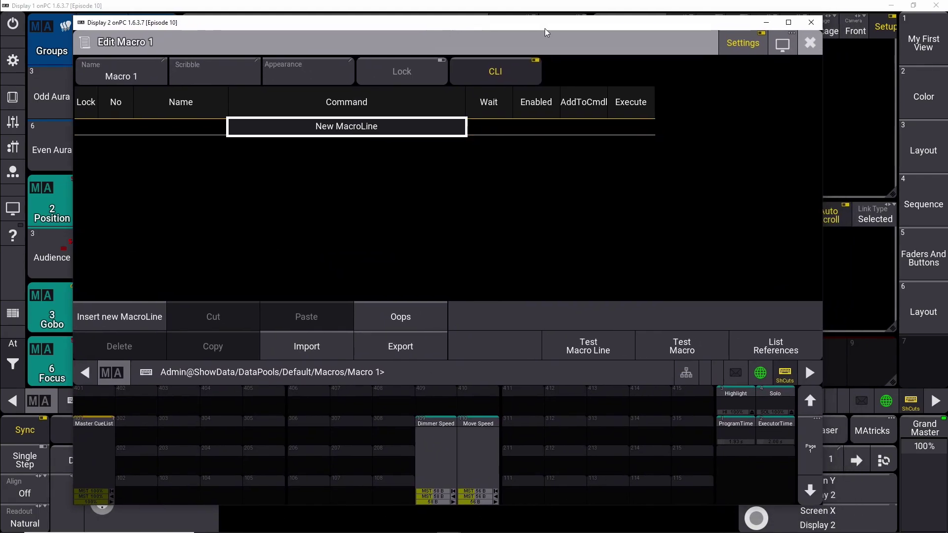
pyautogui.moveTo(531, 28); pyautogui.dragTo(534, 32)
pyautogui.click(786, 49)
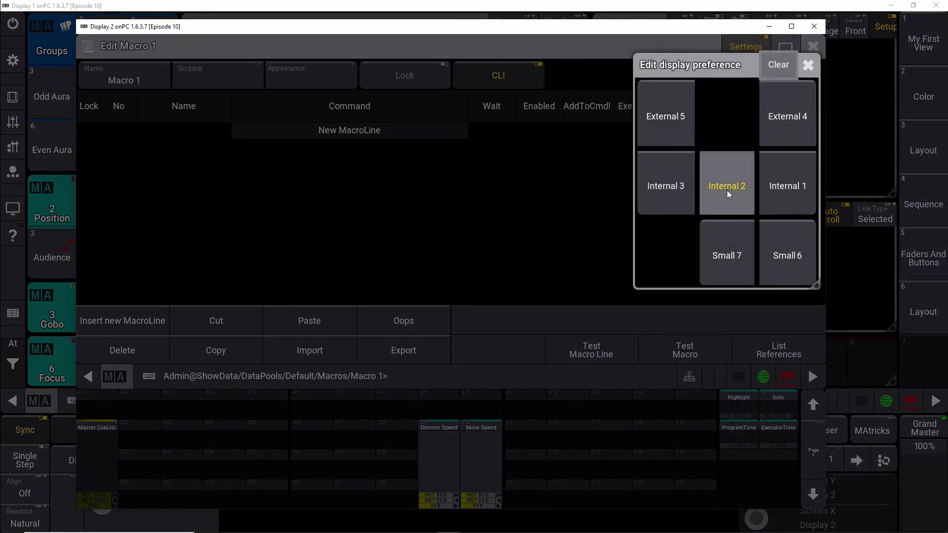
pyautogui.click(808, 65)
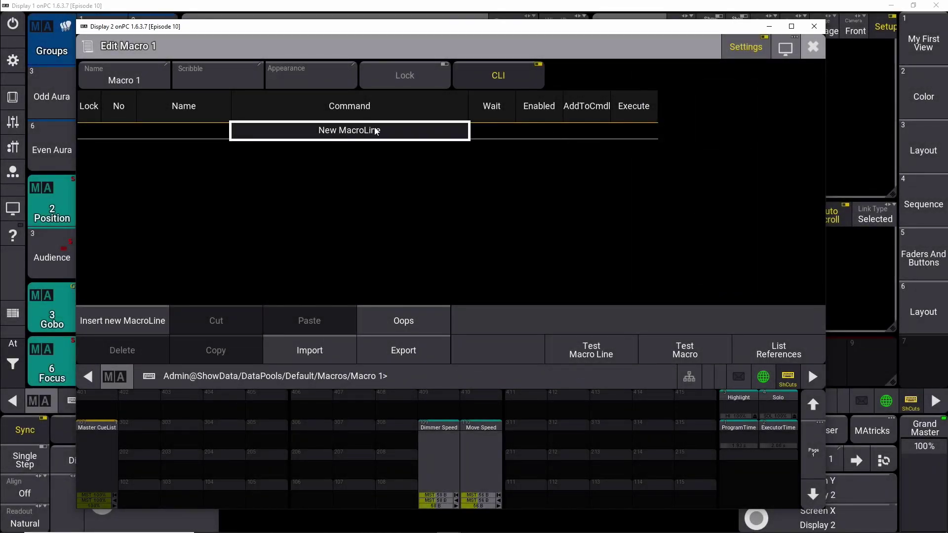
pyautogui.moveTo(400, 32); pyautogui.dragTo(336, 21)
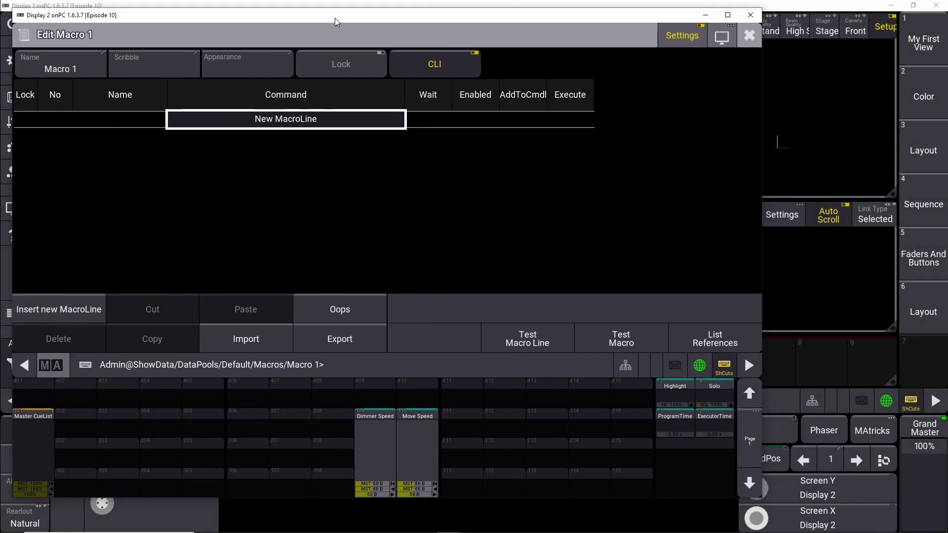
pyautogui.moveTo(761, 499); pyautogui.dragTo(903, 517)
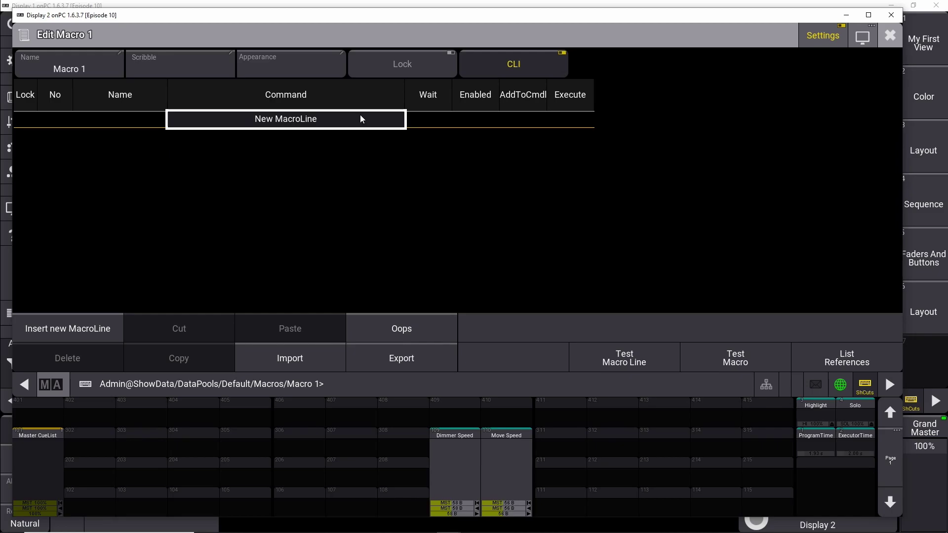
pyautogui.click(297, 360)
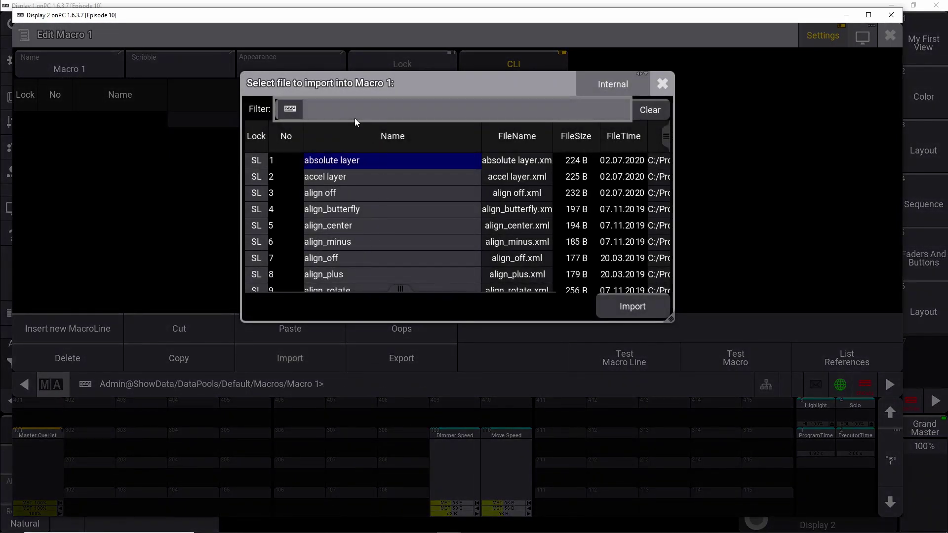
# Import the library 'store' macro into Macro 1 using the 'sto' filter, then close the editor.
pyautogui.press('Down')
pyautogui.press('Down')
pyautogui.press('Down')
pyautogui.press('Down')
pyautogui.press('Down')
pyautogui.press('Down')
pyautogui.press('Down')
pyautogui.press('Down')
pyautogui.press('Down')
pyautogui.press('Down')
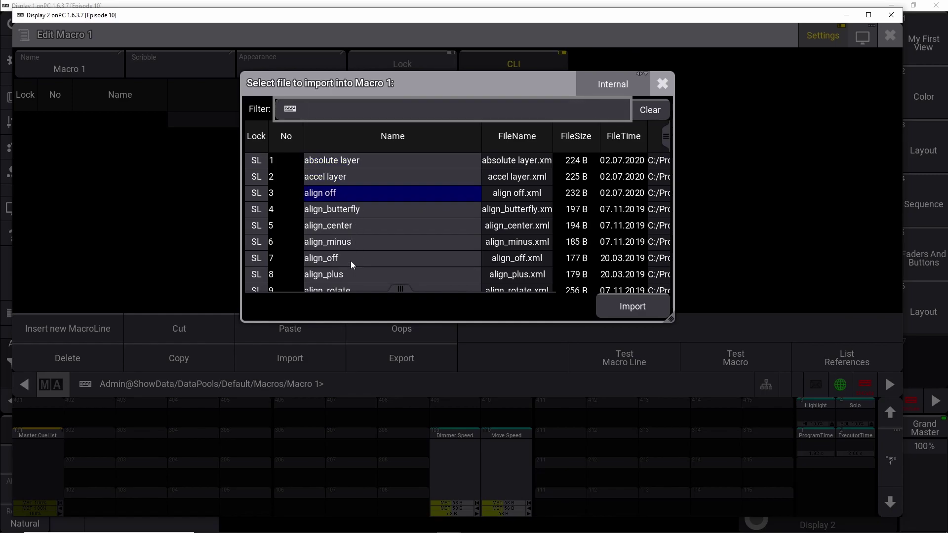
pyautogui.press('Down')
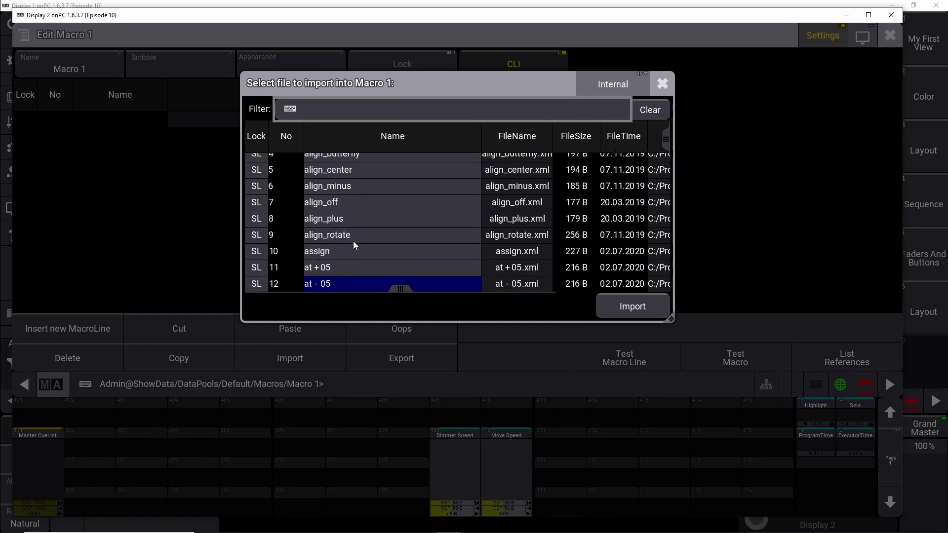
pyautogui.press('Down')
pyautogui.press('Down')
pyautogui.press('Down')
pyautogui.press('Down')
pyautogui.press('Down')
pyautogui.press('Down')
pyautogui.press('Down')
pyautogui.press('Down')
pyautogui.press('Up')
pyautogui.press('Up')
pyautogui.press('Up')
pyautogui.press('Up')
pyautogui.press('Up')
pyautogui.press('Up')
pyautogui.press('Up')
pyautogui.press('Up')
pyautogui.press('Up')
pyautogui.press('Up')
pyautogui.press('Up')
pyautogui.press('Up')
pyautogui.press('Up')
pyautogui.press('Up')
pyautogui.press('Up')
pyautogui.press('Up')
pyautogui.press('Up')
pyautogui.press('Up')
pyautogui.press('Up')
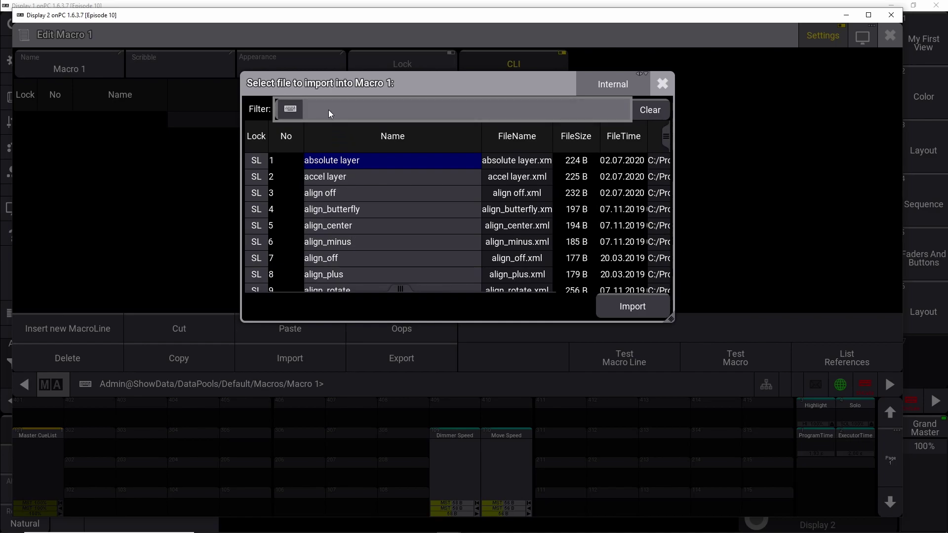
pyautogui.write('s')
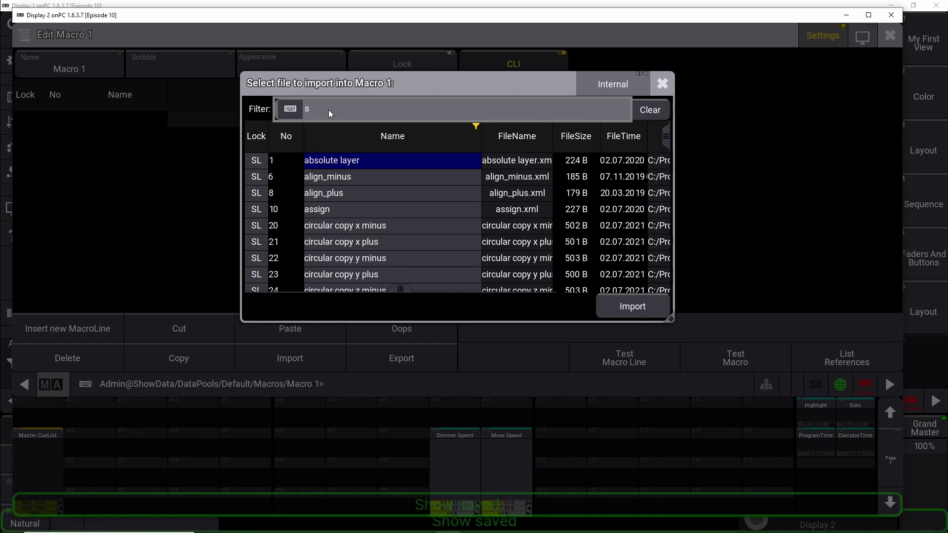
pyautogui.write('to')
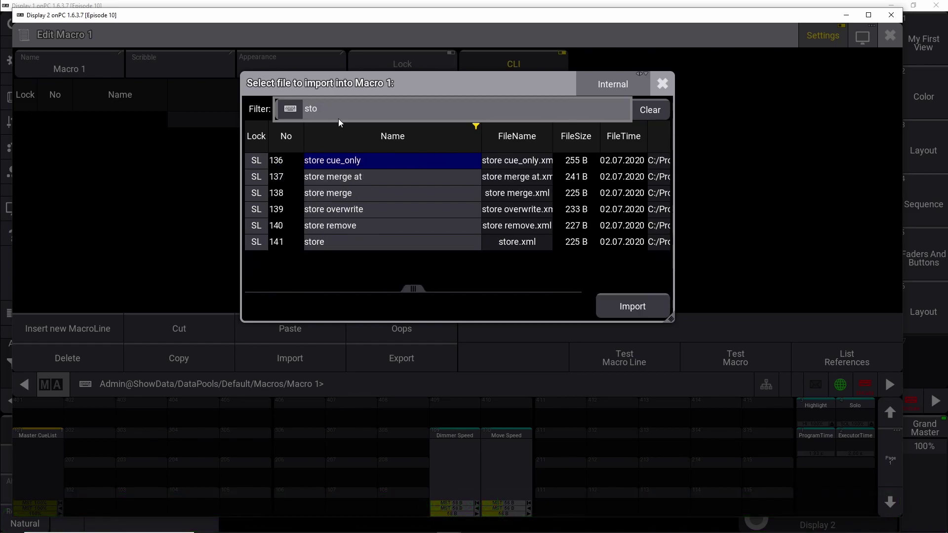
pyautogui.click(325, 241)
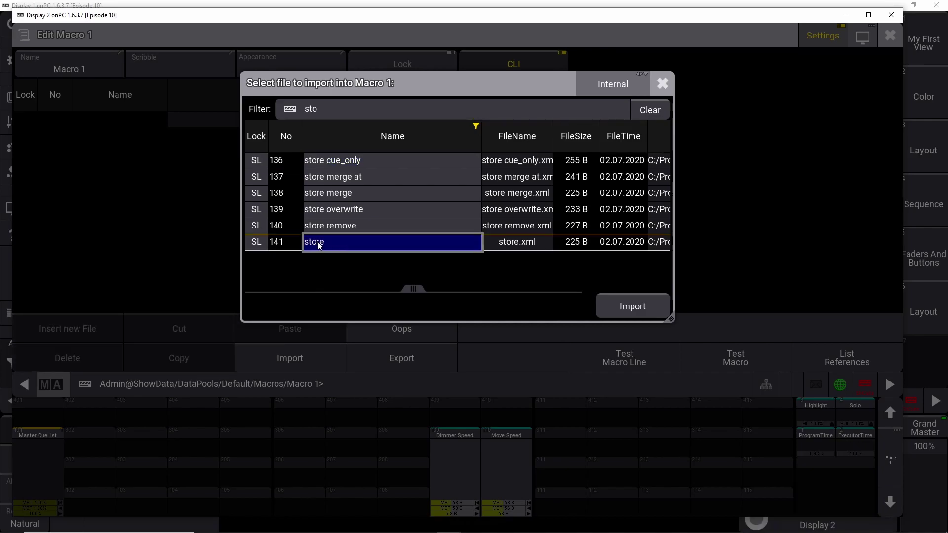
pyautogui.click(640, 308)
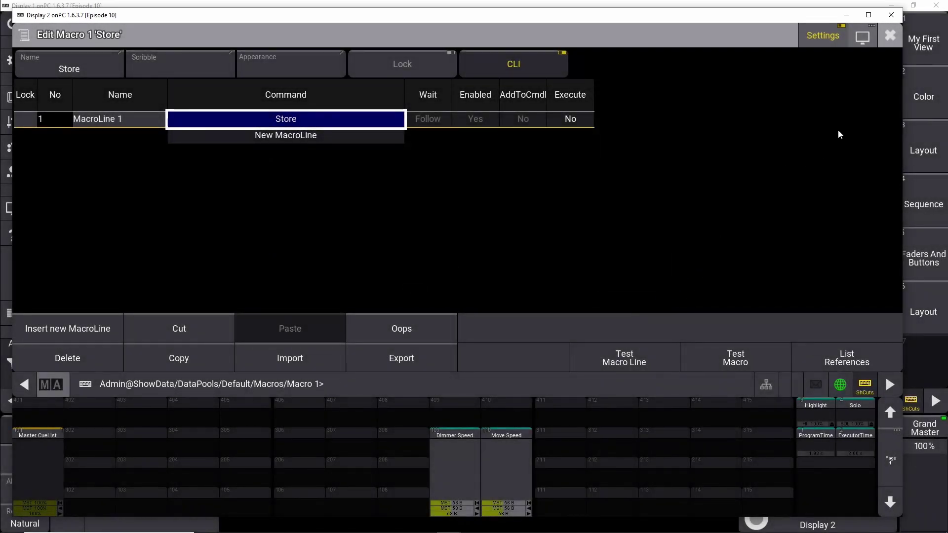
pyautogui.click(893, 20)
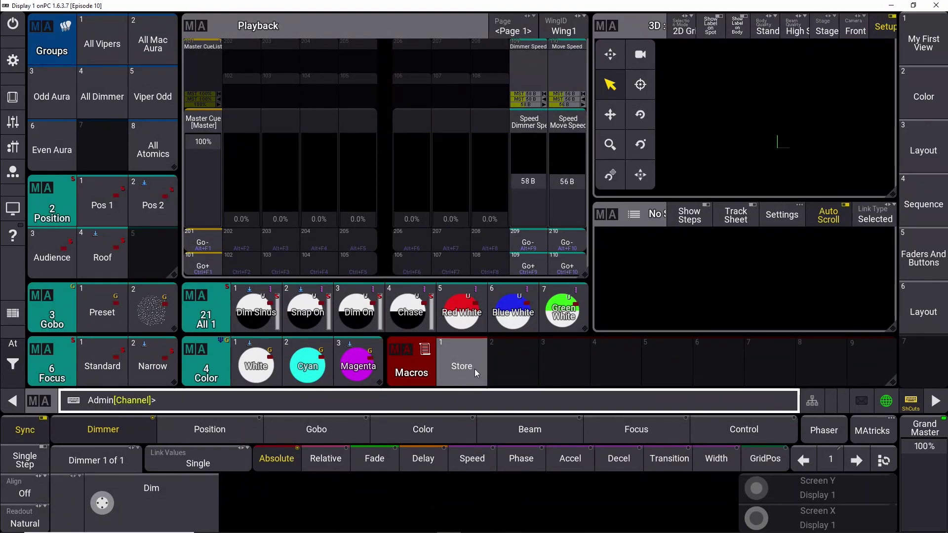
# Clear the programmer and set the All Vipers group to full intensity.
pyautogui.click(14, 369)
pyautogui.click(49, 367)
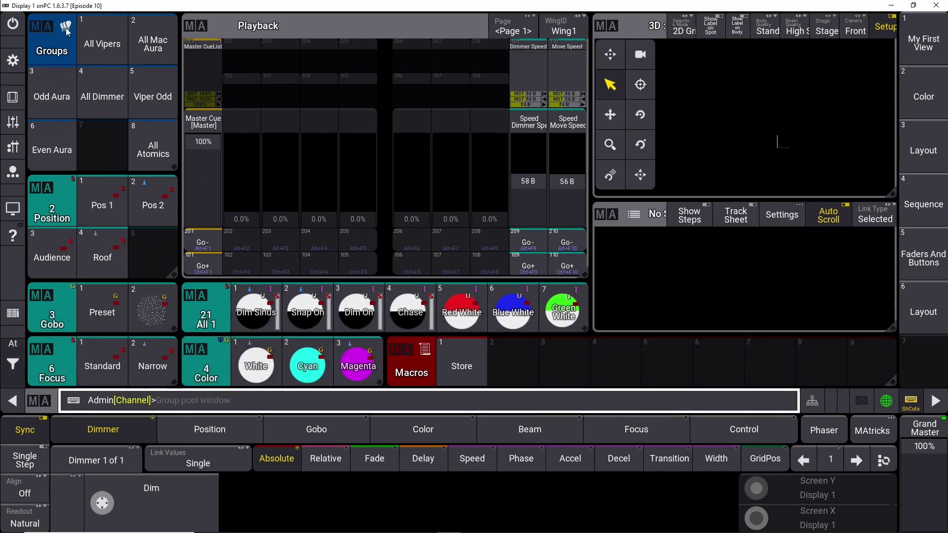
pyautogui.click(102, 44)
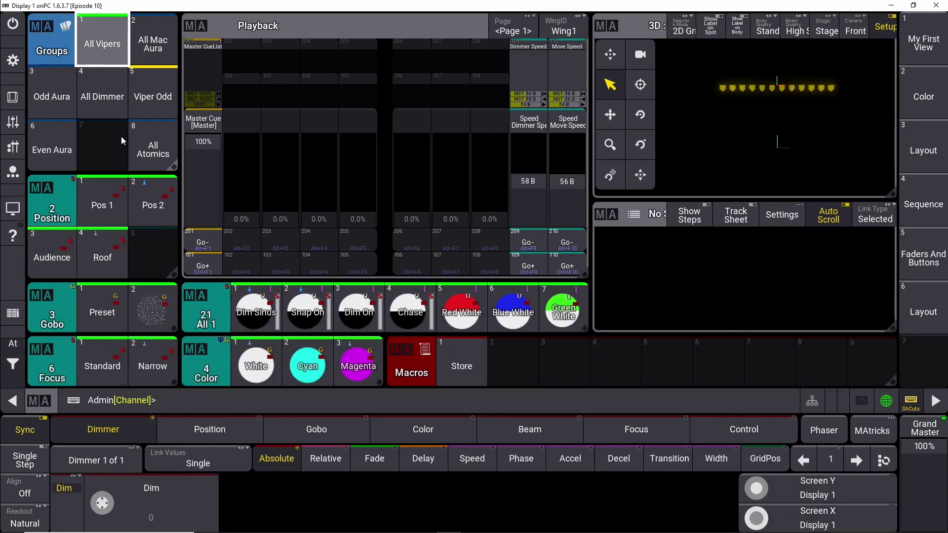
pyautogui.click(13, 365)
pyautogui.click(162, 342)
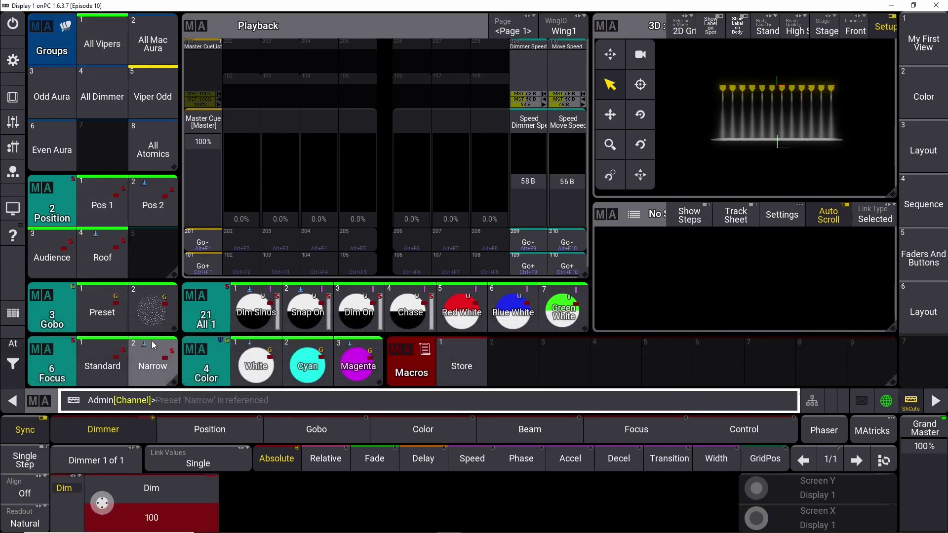
# Apply the Pos 1 and Cyan presets to the Vipers, then open the Command Section.
pyautogui.click(108, 213)
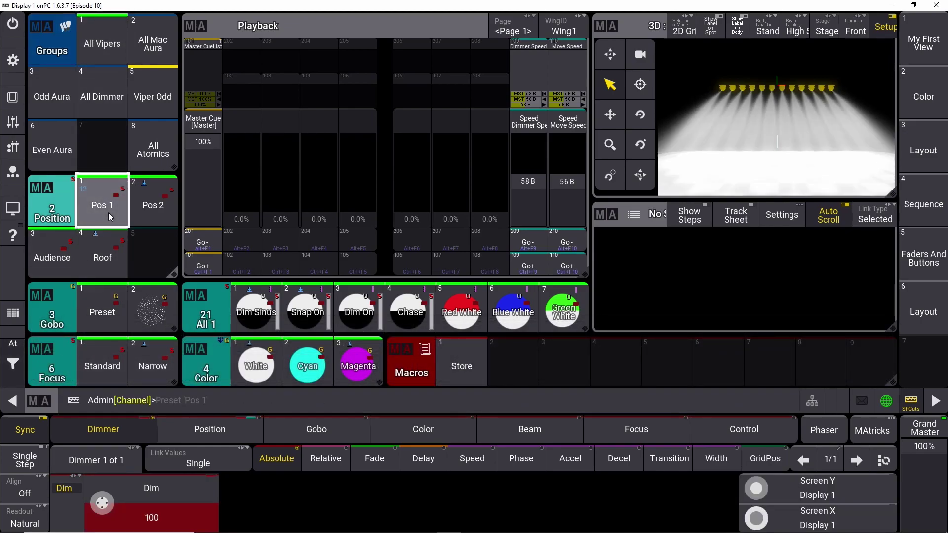
pyautogui.click(308, 345)
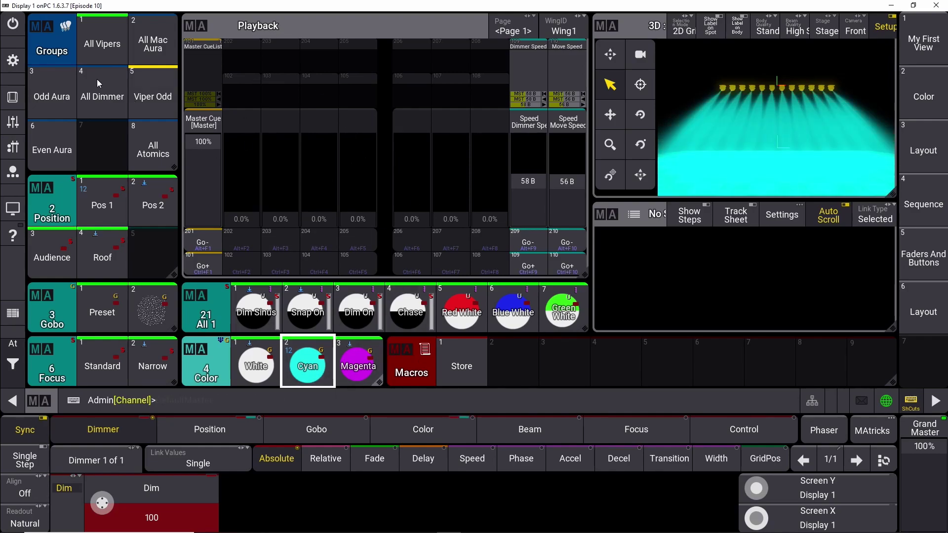
pyautogui.click(18, 98)
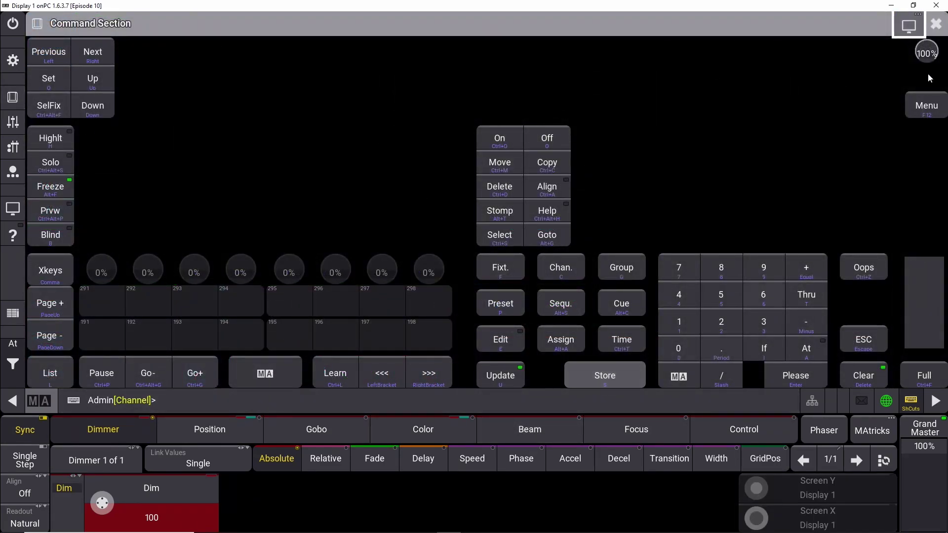
# Close the Command Section, reopen it, and close it again to return to the user view.
pyautogui.click(936, 25)
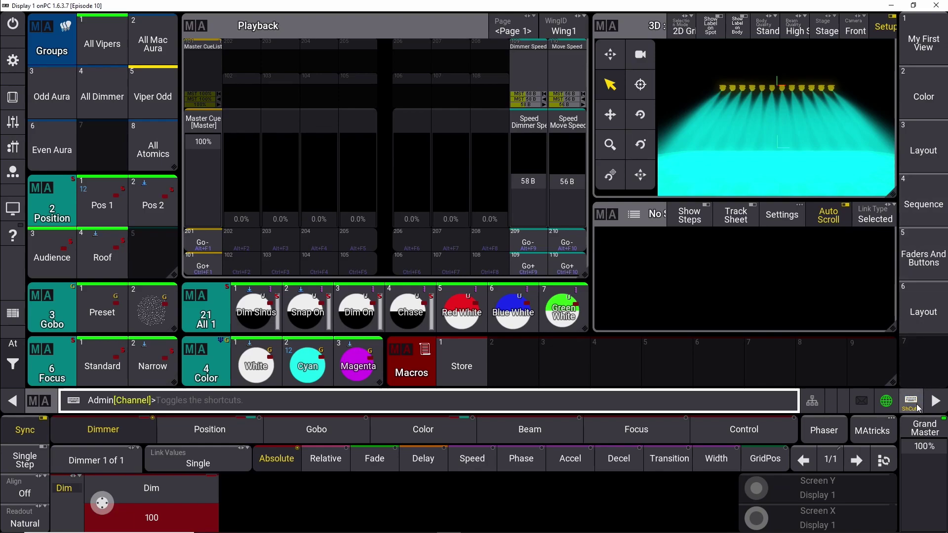
pyautogui.click(13, 97)
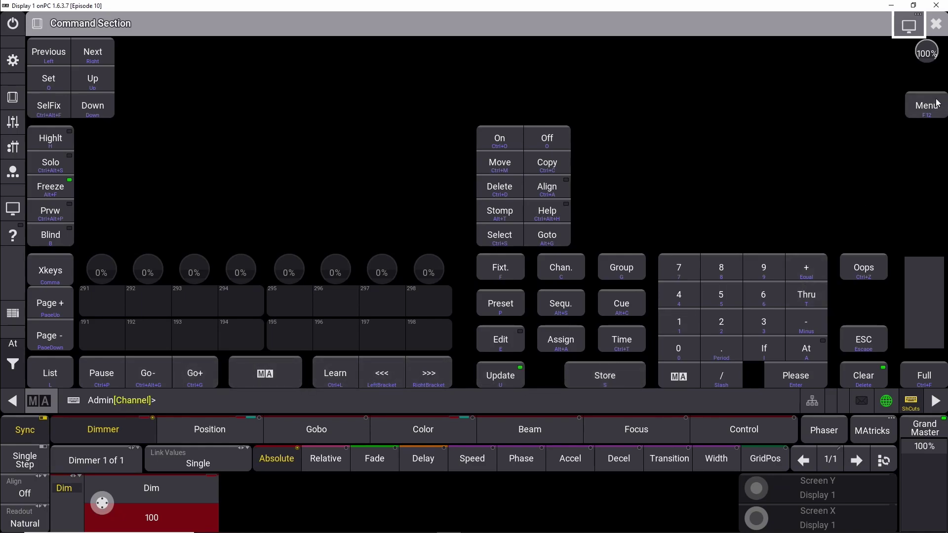
pyautogui.click(936, 24)
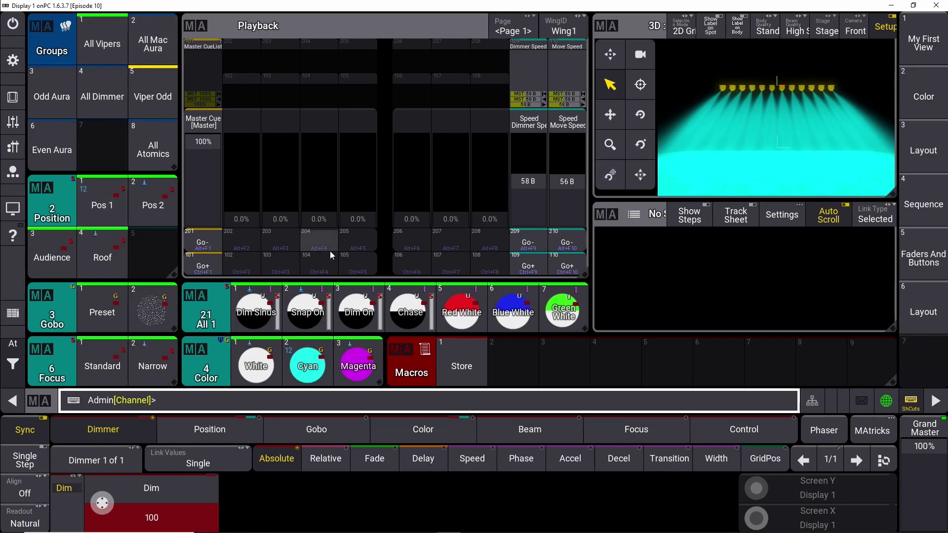
# Store the cyan Pos 1 look with the Store macro as Sequence 6 on executor 202.
pyautogui.click(466, 363)
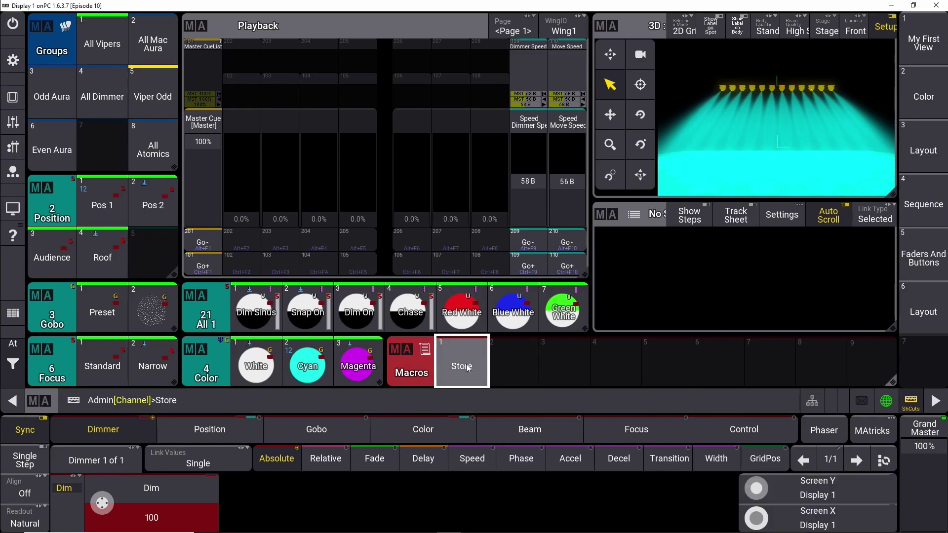
pyautogui.click(249, 242)
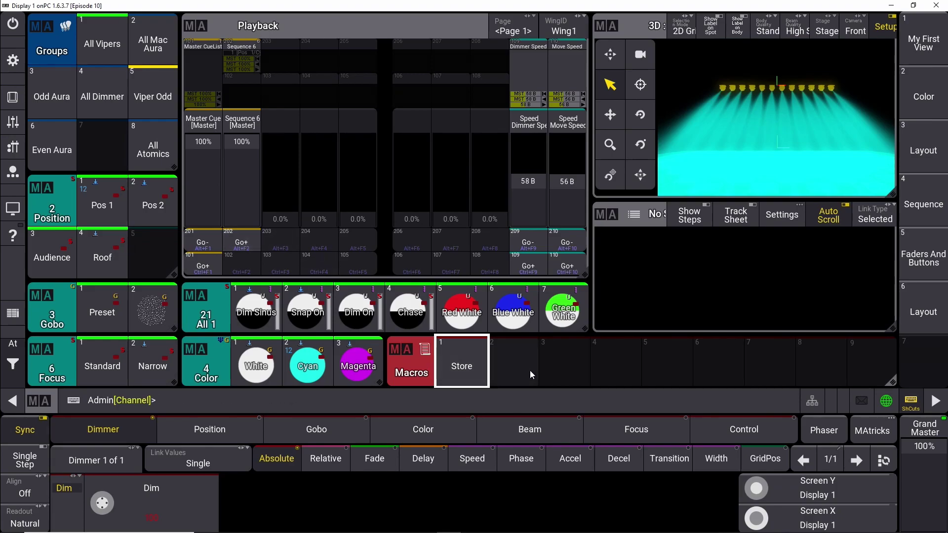
pyautogui.moveTo(514, 362); pyautogui.dragTo(513, 419)
# Import the library 'highlight' macro into Macro 2 using the 'hi' filter, then close the editor.
pyautogui.moveTo(470, 364); pyautogui.dragTo(469, 365)
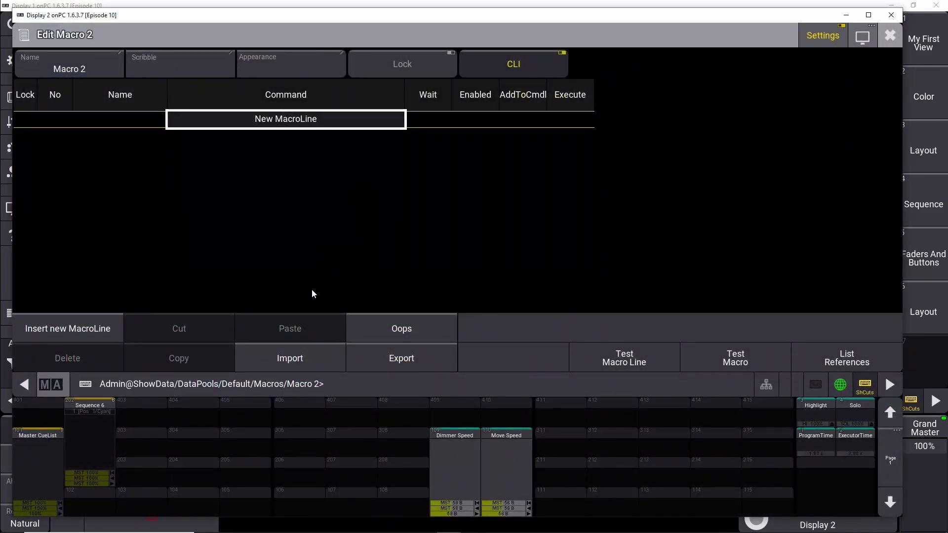
pyautogui.click(310, 360)
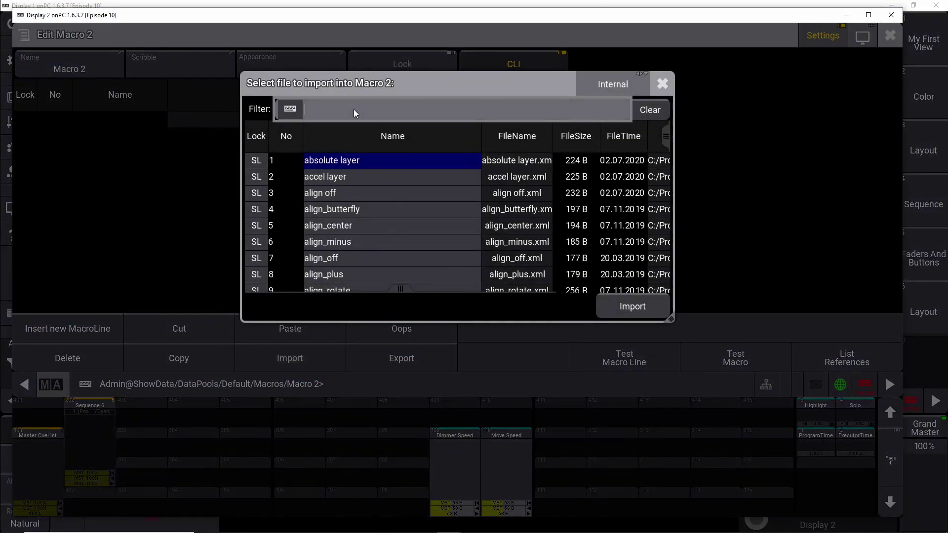
pyautogui.write('hi')
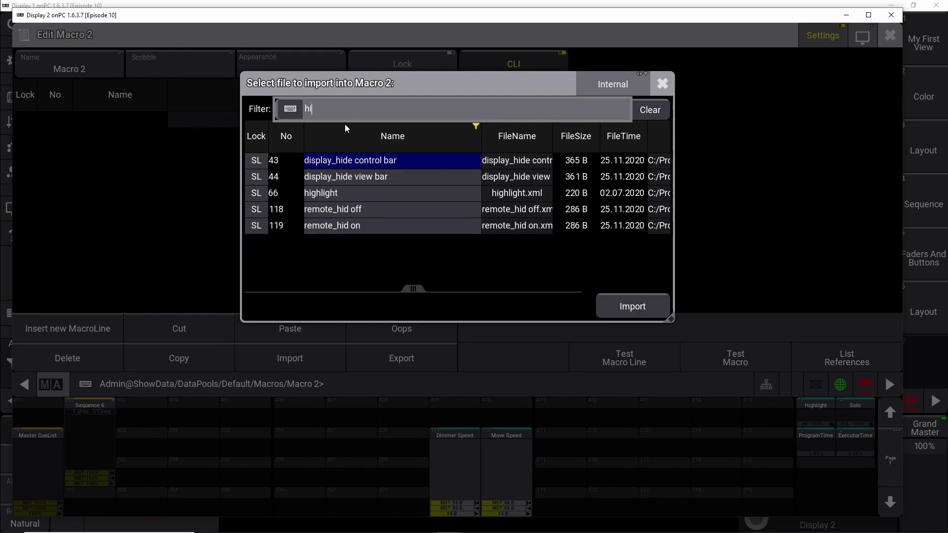
pyautogui.click(330, 193)
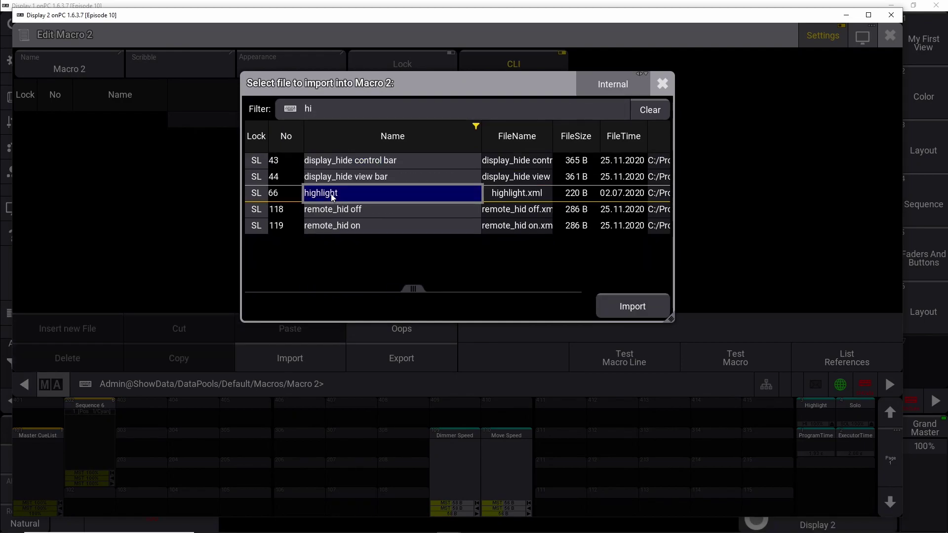
pyautogui.click(629, 297)
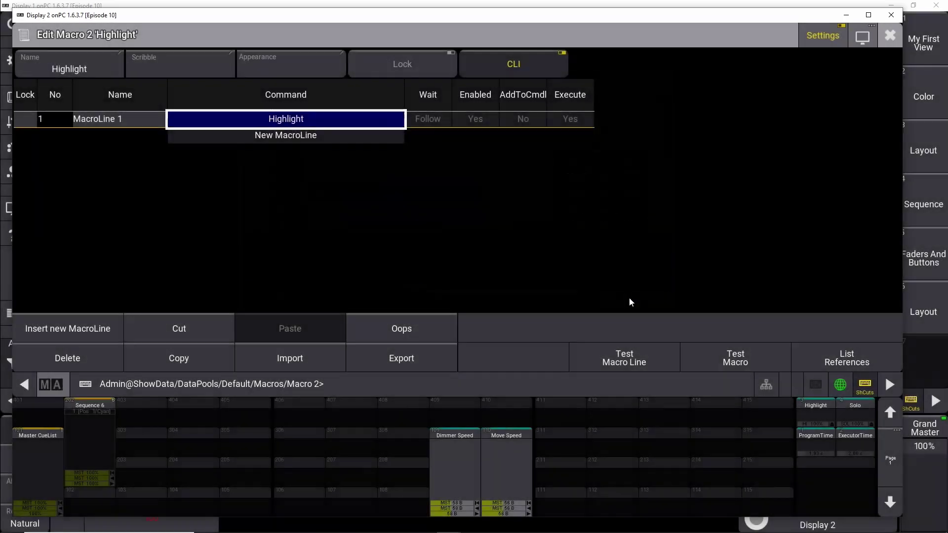
pyautogui.click(889, 34)
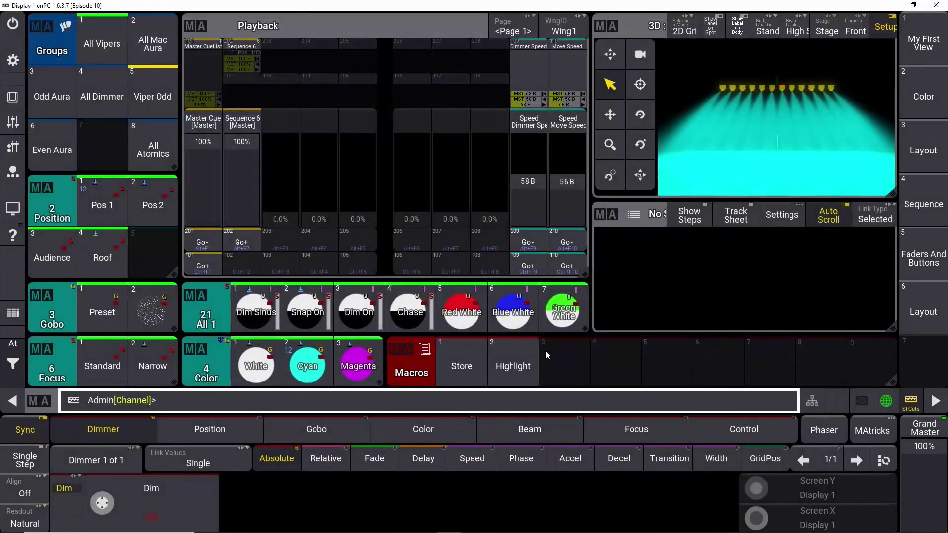
# Move the Highlight macro into macro slot 9.
pyautogui.click(517, 368)
pyautogui.click(892, 15)
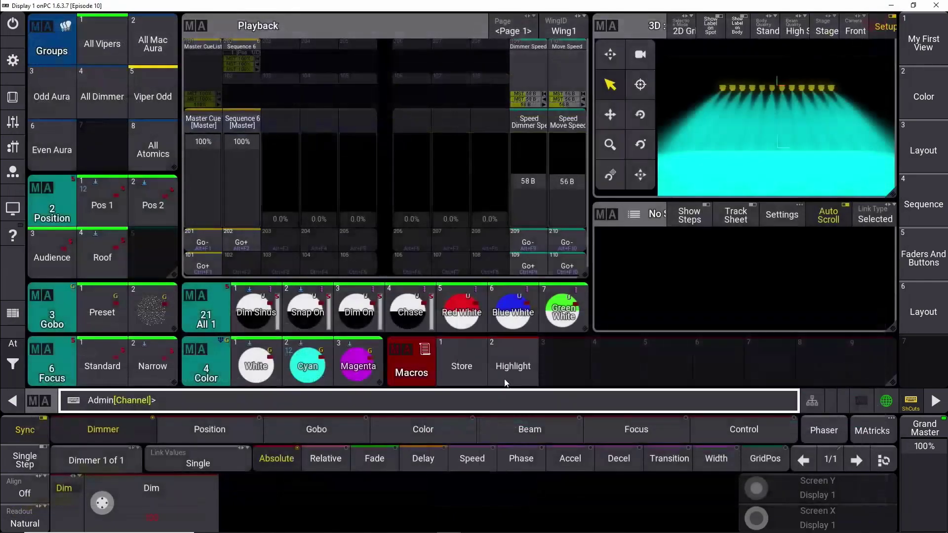
pyautogui.click(508, 366)
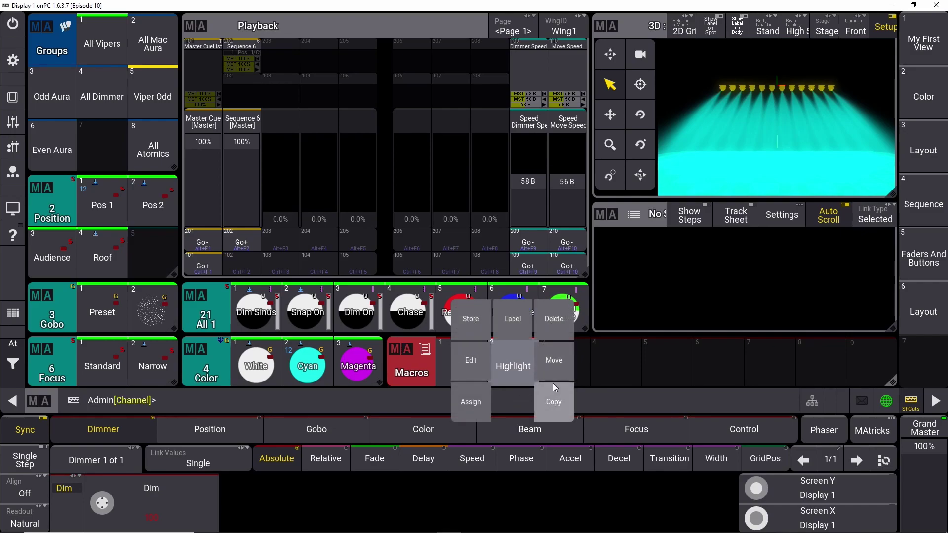
pyautogui.click(555, 360)
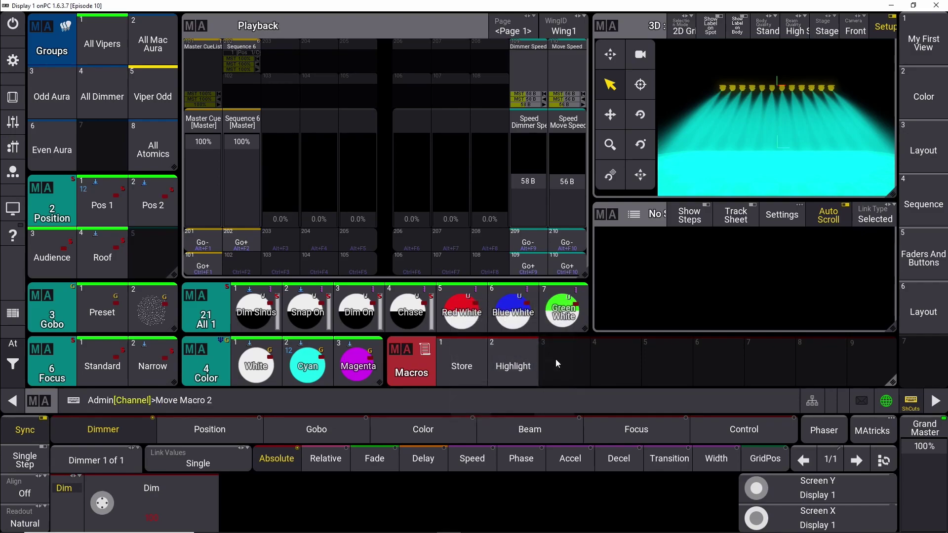
pyautogui.click(869, 365)
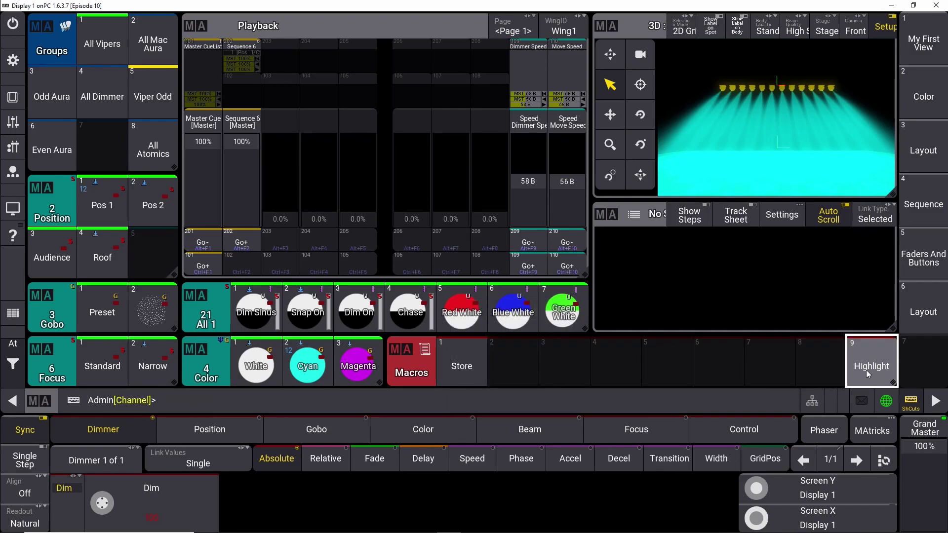
# Move the Store macro into macro slot 7.
pyautogui.click(473, 365)
pyautogui.click(490, 364)
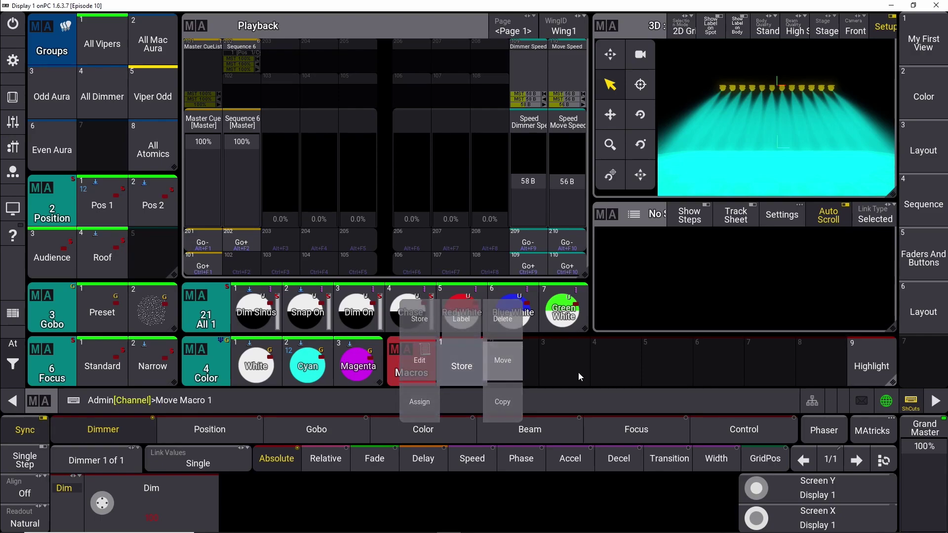
pyautogui.click(772, 360)
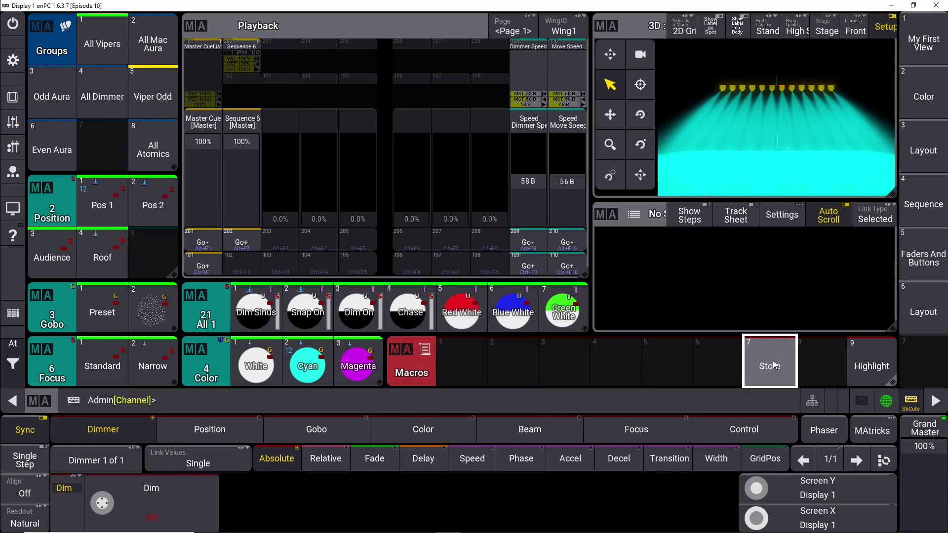
# Import the library 'next' macro into Macro 1 using the 'ne' filter, then close the editor.
pyautogui.click(463, 368)
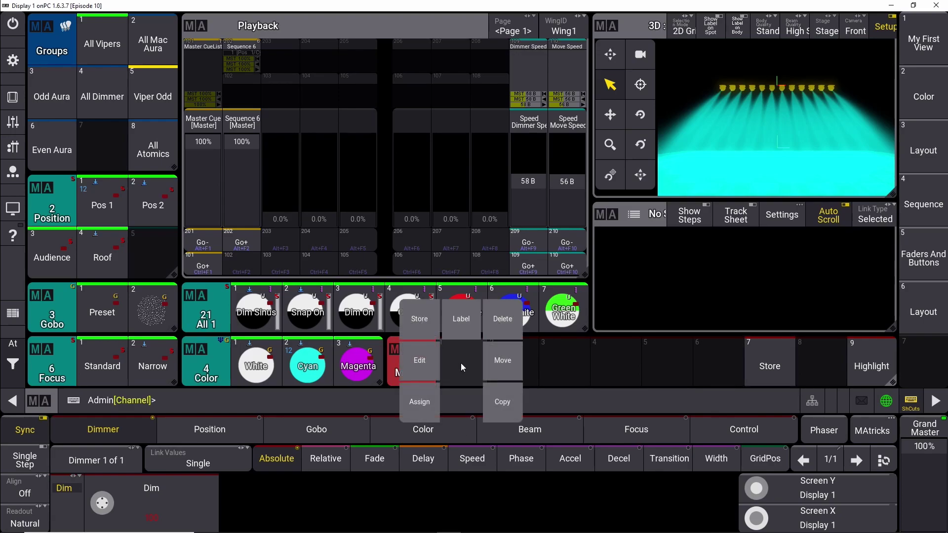
pyautogui.click(419, 361)
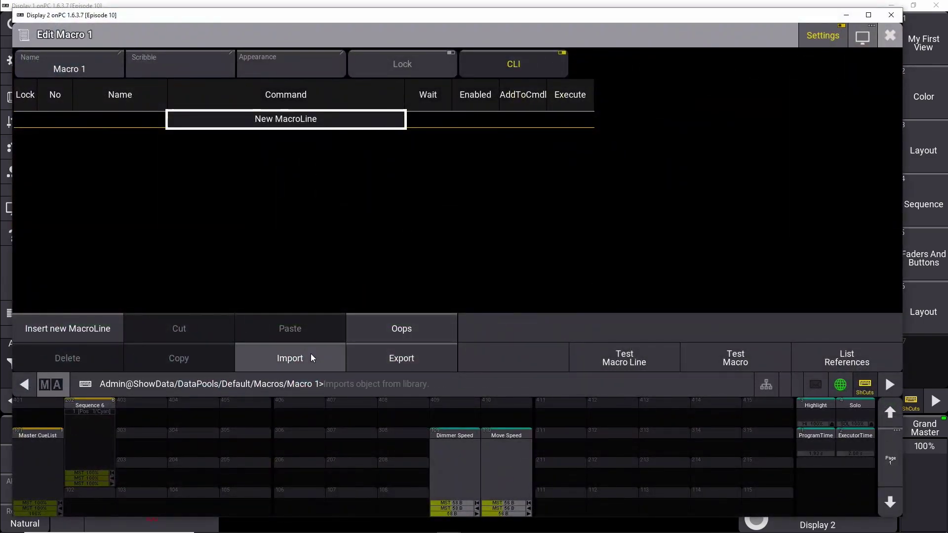
pyautogui.click(309, 356)
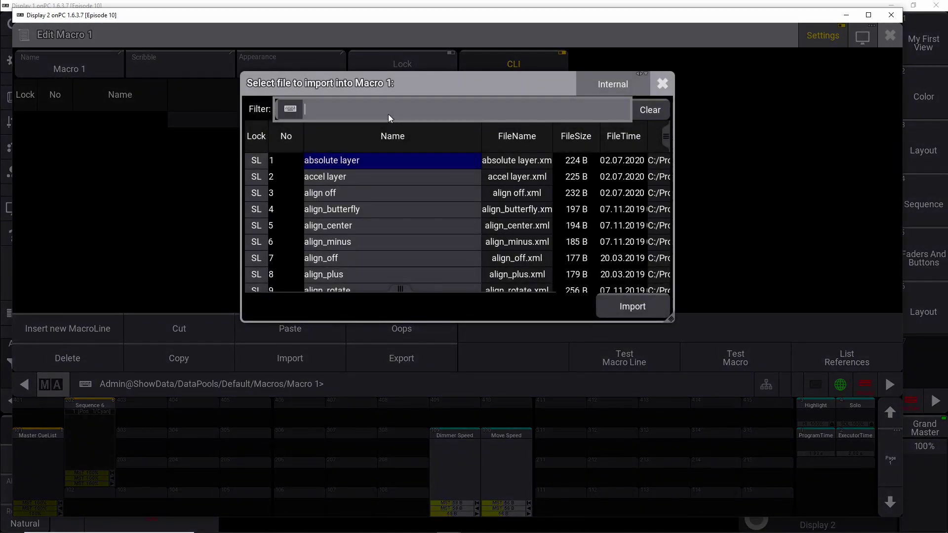
pyautogui.write('na')
pyautogui.press('BackSpace')
pyautogui.write('e')
pyautogui.press('Down')
pyautogui.press('Down')
pyautogui.press('Down')
pyautogui.press('Down')
pyautogui.press('Down')
pyautogui.press('Down')
pyautogui.press('Down')
pyautogui.press('Down')
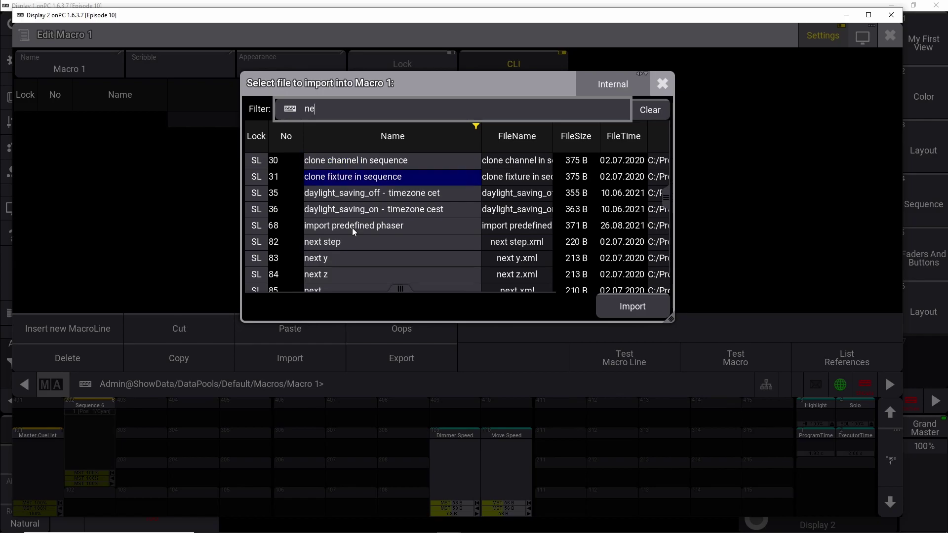
pyautogui.click(320, 284)
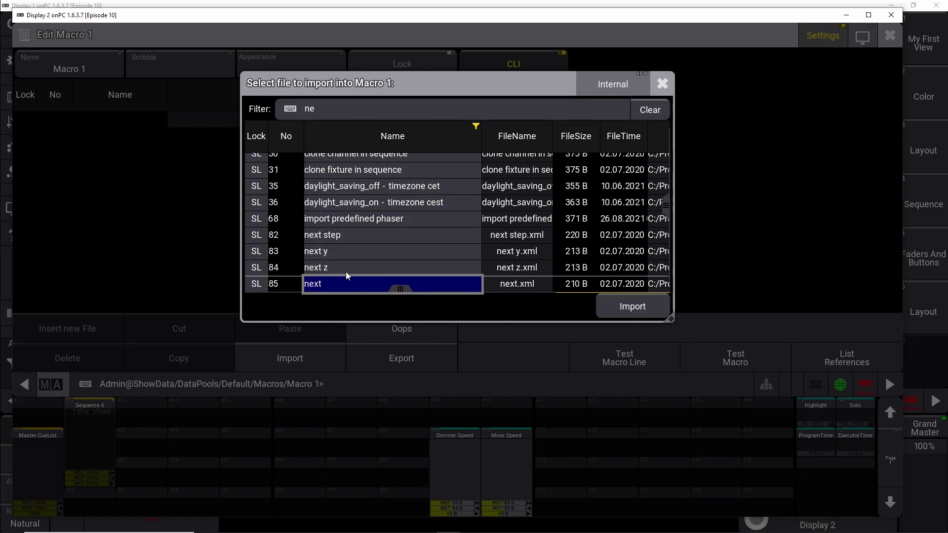
pyautogui.click(629, 309)
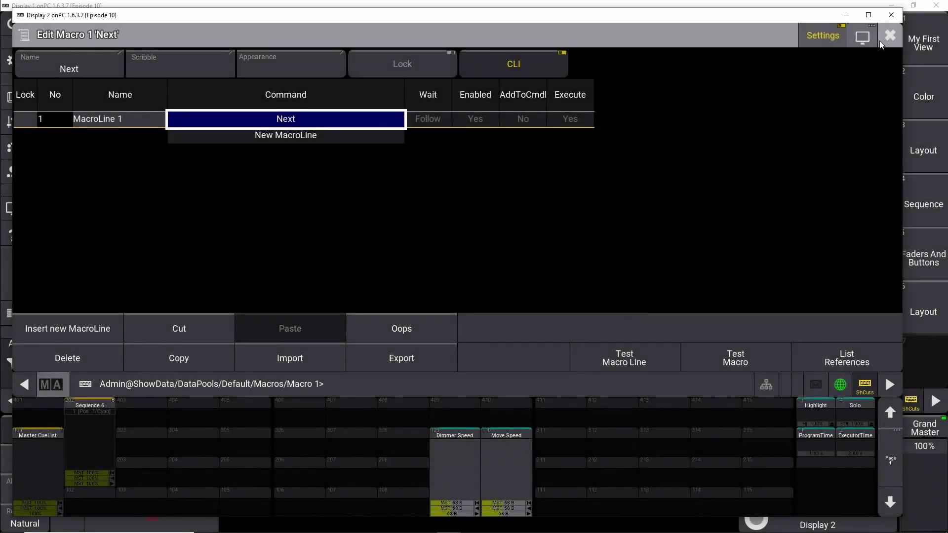
pyautogui.click(892, 12)
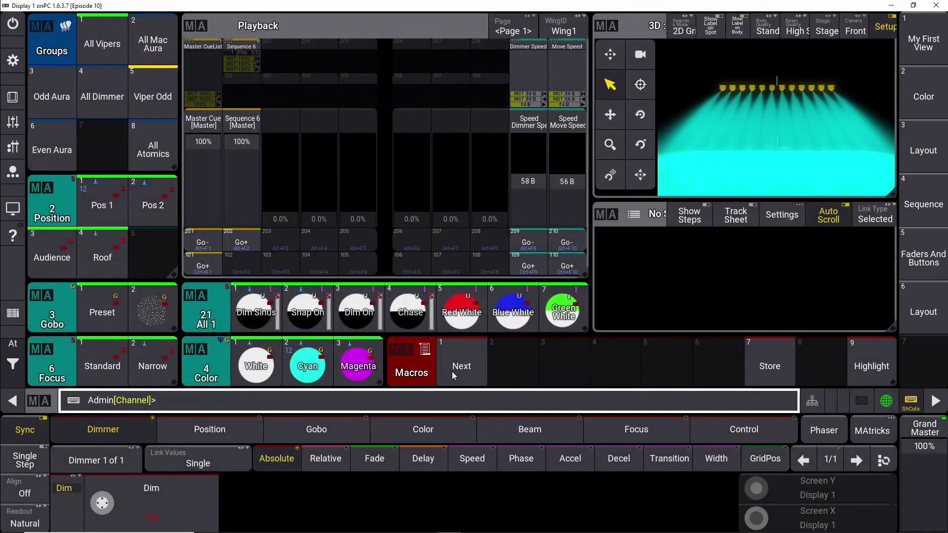
# Import the library 'previous' macro into Macro 2 using the 'pr' filter, then run it.
pyautogui.moveTo(519, 371); pyautogui.dragTo(475, 370)
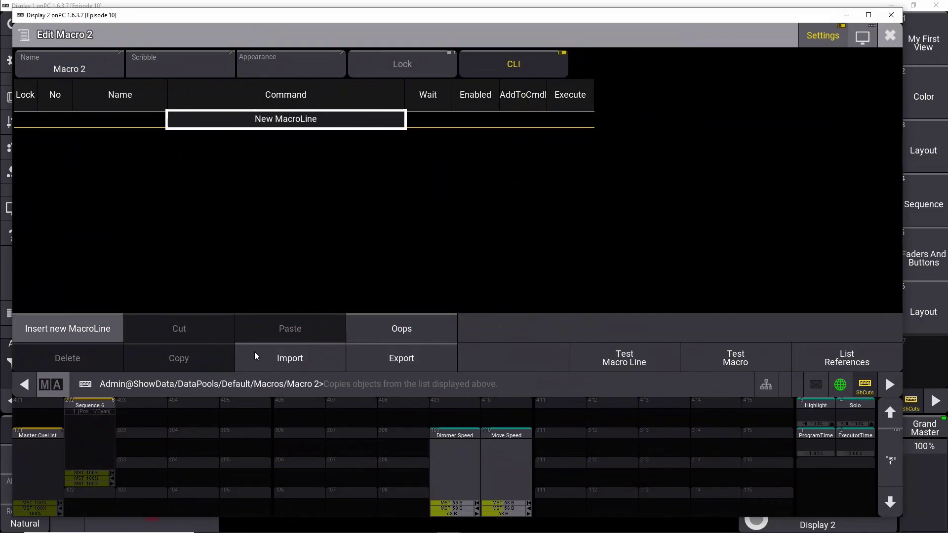
pyautogui.click(287, 360)
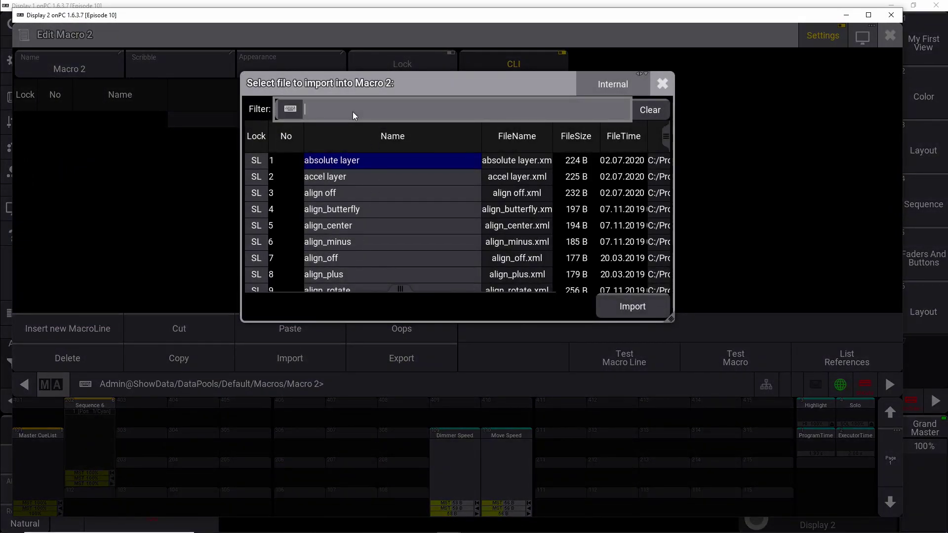
pyautogui.write('pt')
pyautogui.press('BackSpace')
pyautogui.write('r')
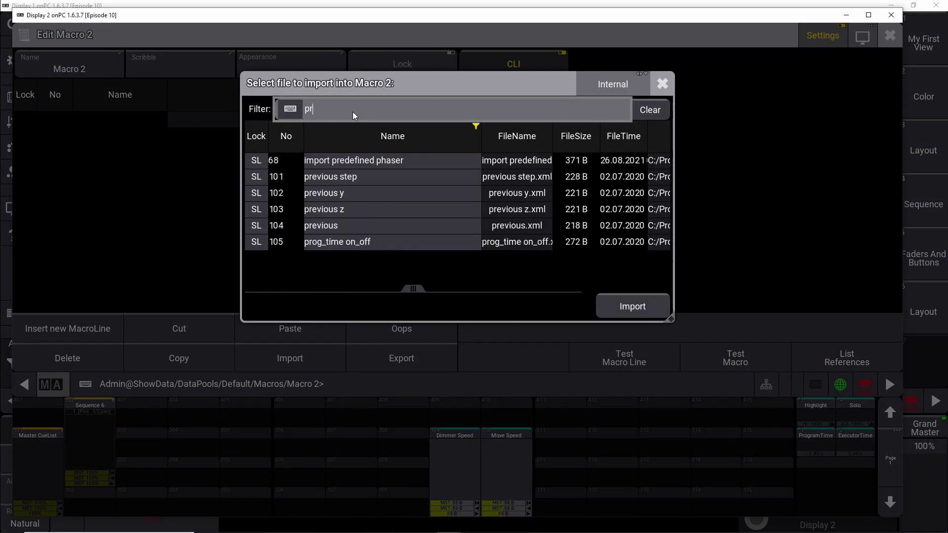
pyautogui.click(346, 222)
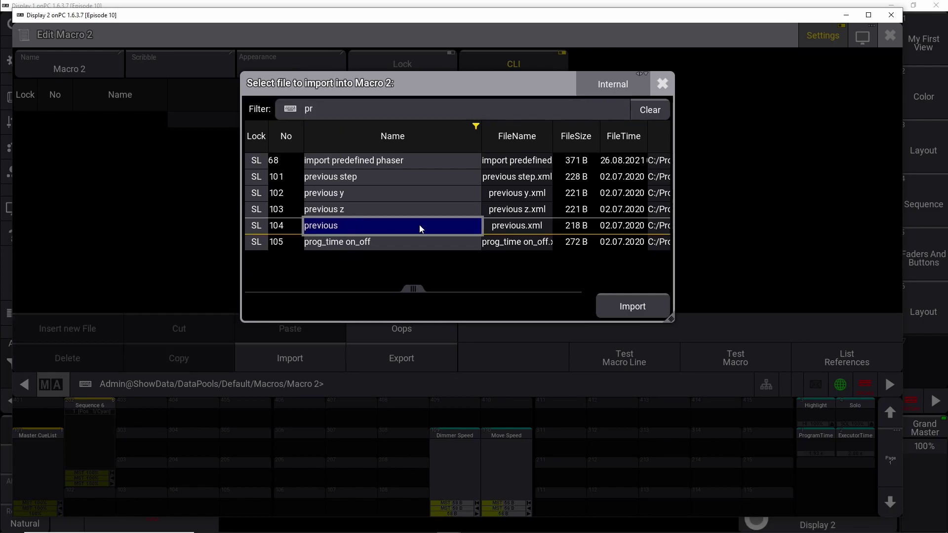
pyautogui.click(635, 308)
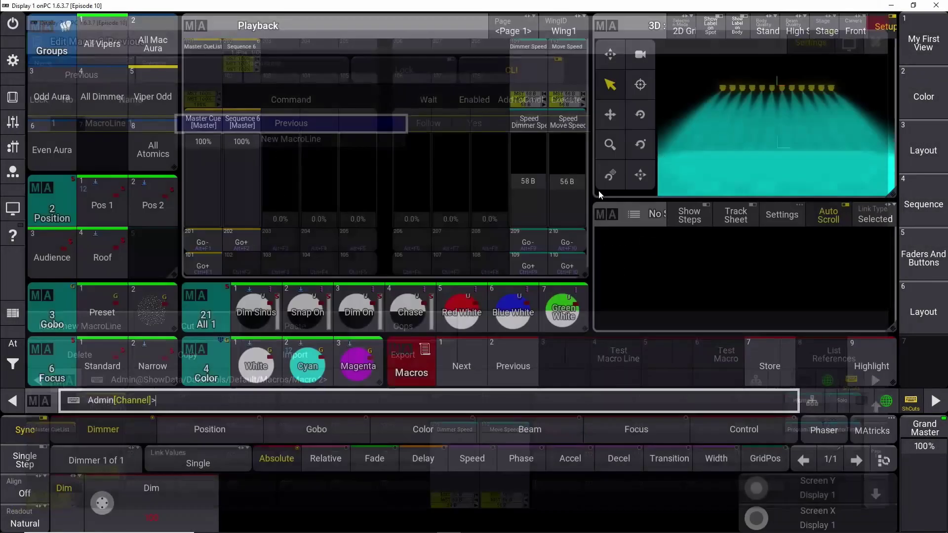
pyautogui.click(892, 14)
pyautogui.click(497, 366)
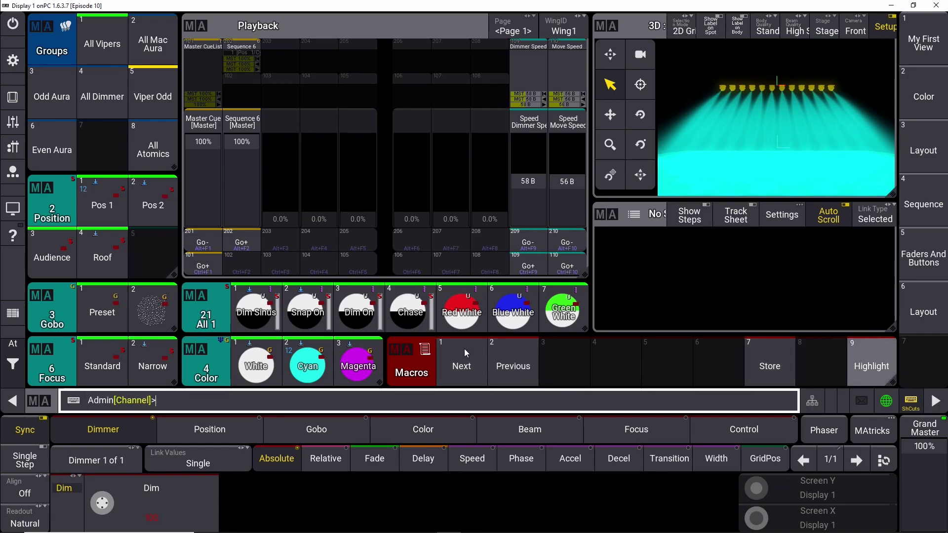
# Test the Highlight and Next macros, then press Next in the Command Section.
pyautogui.click(848, 356)
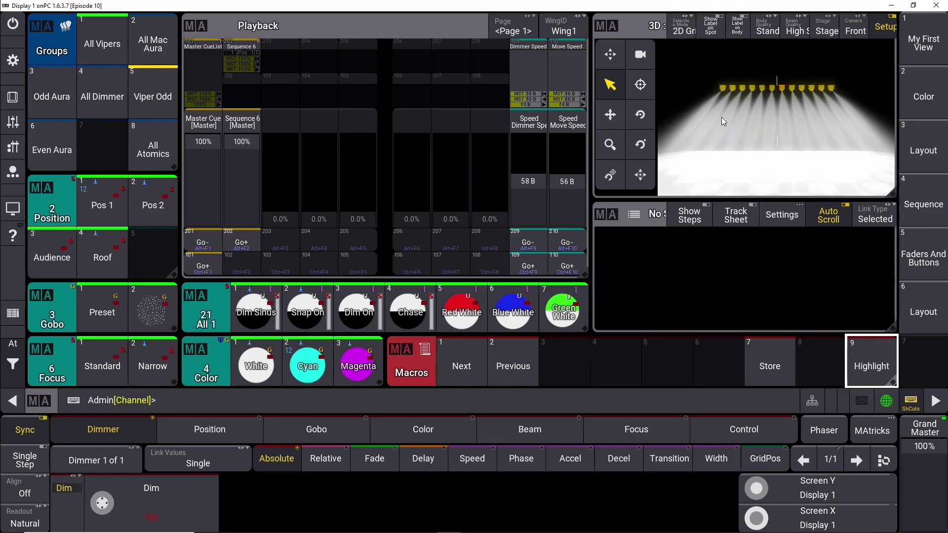
pyautogui.click(475, 368)
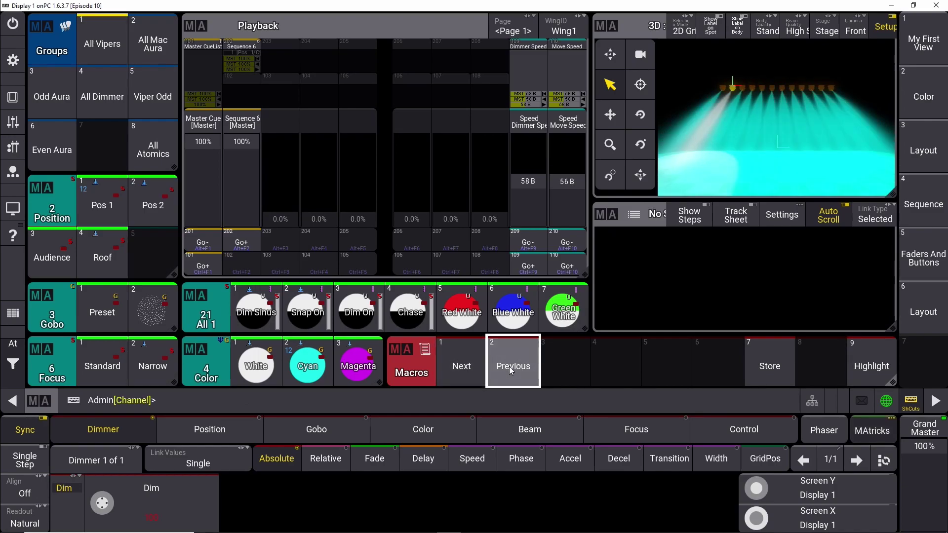
pyautogui.click(13, 96)
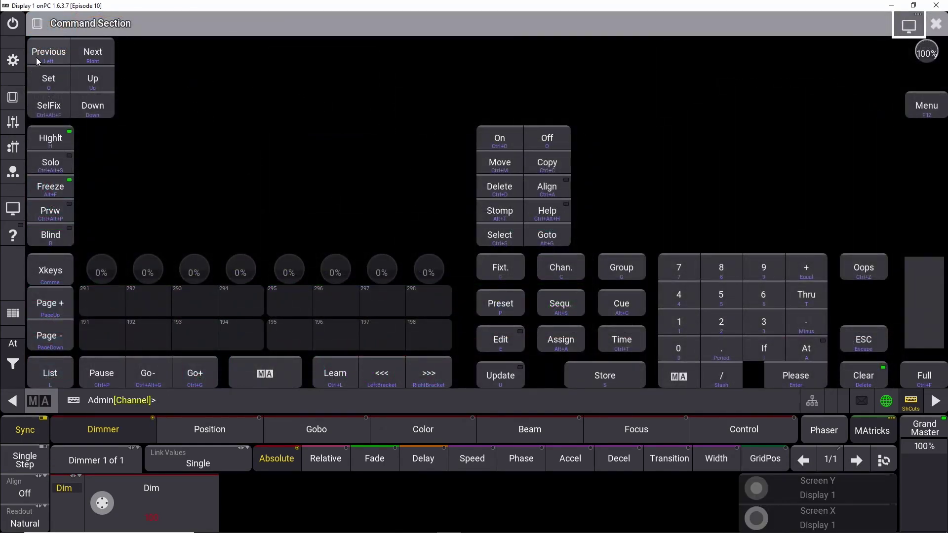
pyautogui.click(91, 60)
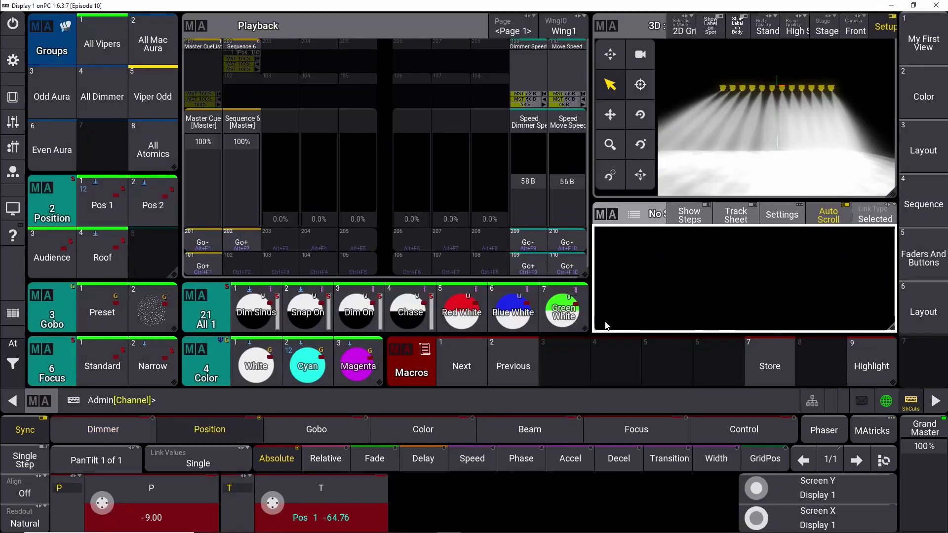
pyautogui.click(27, 494)
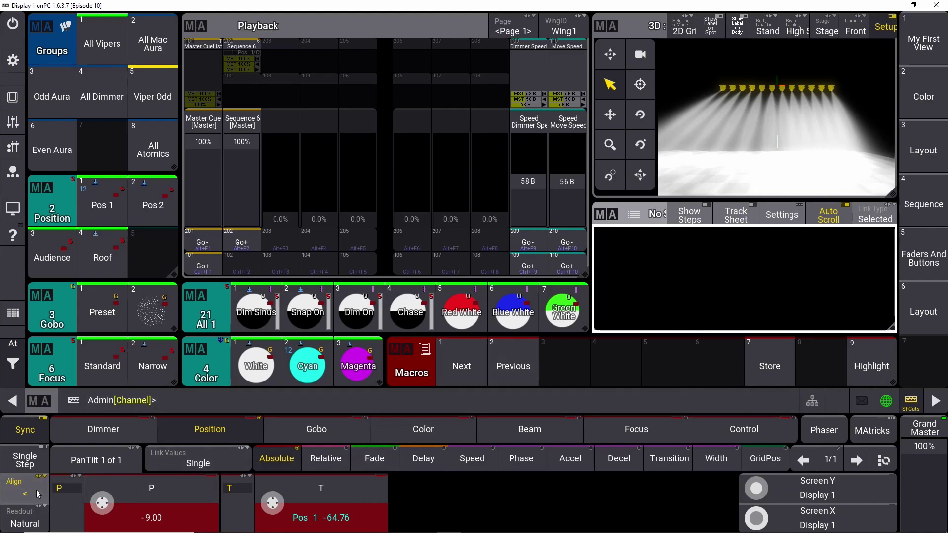
pyautogui.click(37, 491)
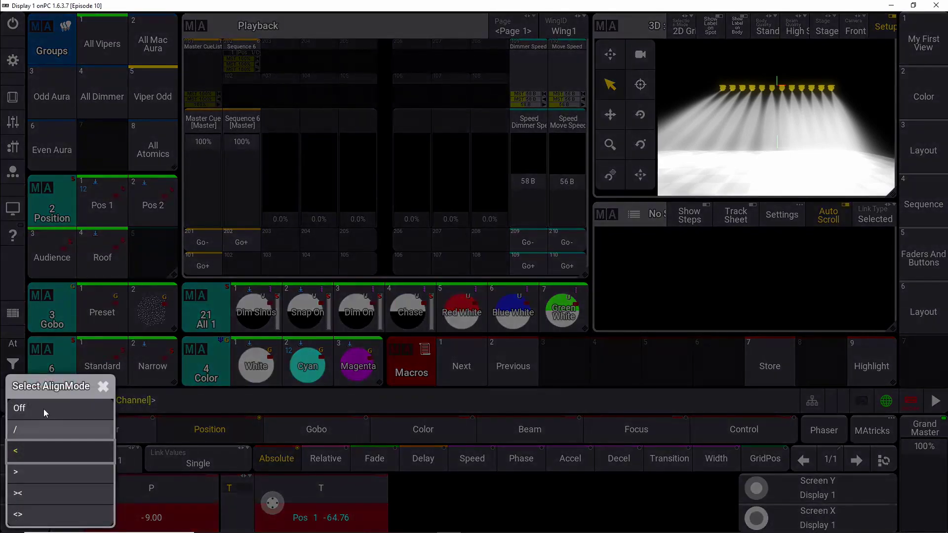
pyautogui.click(43, 409)
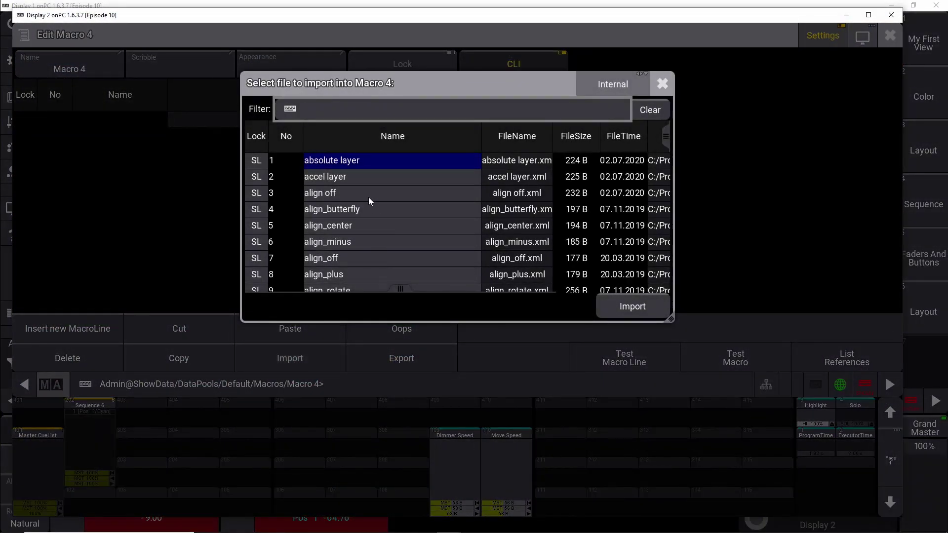
# Import the 'align off' macro file into Macro 4, then open an empty editor for Macro 5.
pyautogui.click(354, 192)
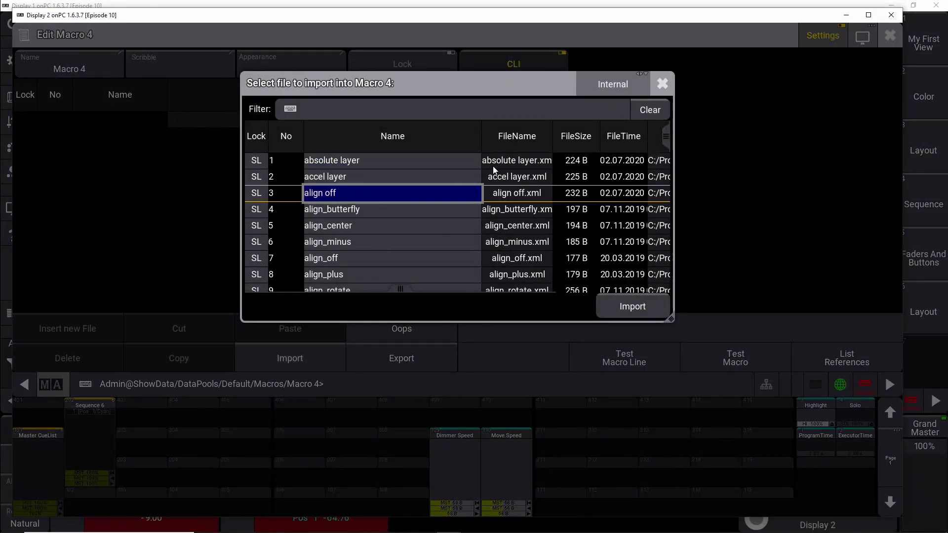
pyautogui.click(630, 308)
pyautogui.click(891, 15)
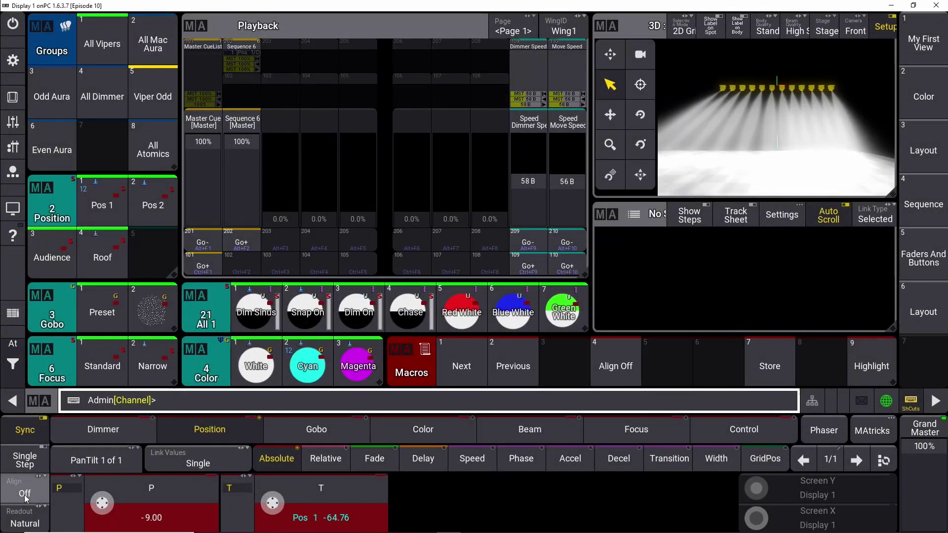
pyautogui.moveTo(674, 364); pyautogui.dragTo(630, 366)
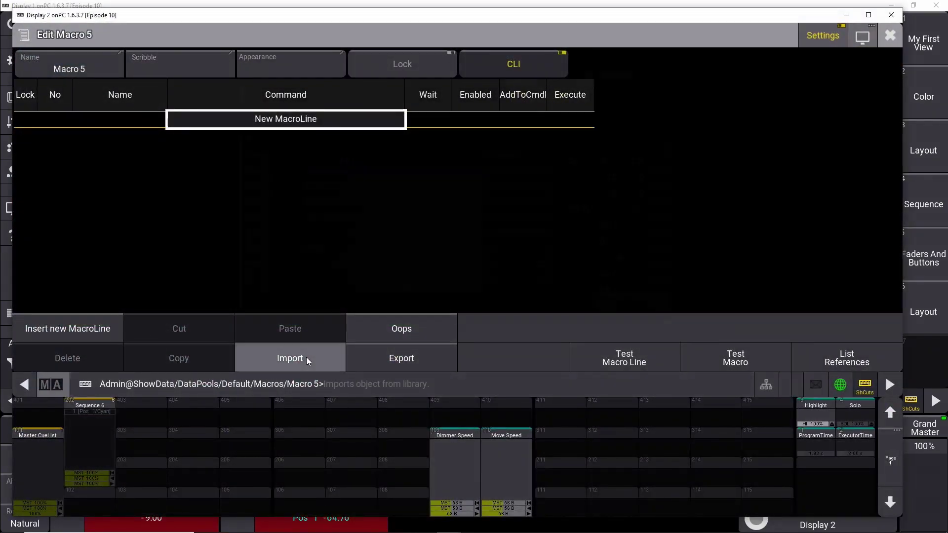
# Import the 'align_rotate' library macro into Macro 5, giving it the line Align "/".
pyautogui.click(306, 357)
pyautogui.scroll(-10, 411, 218)
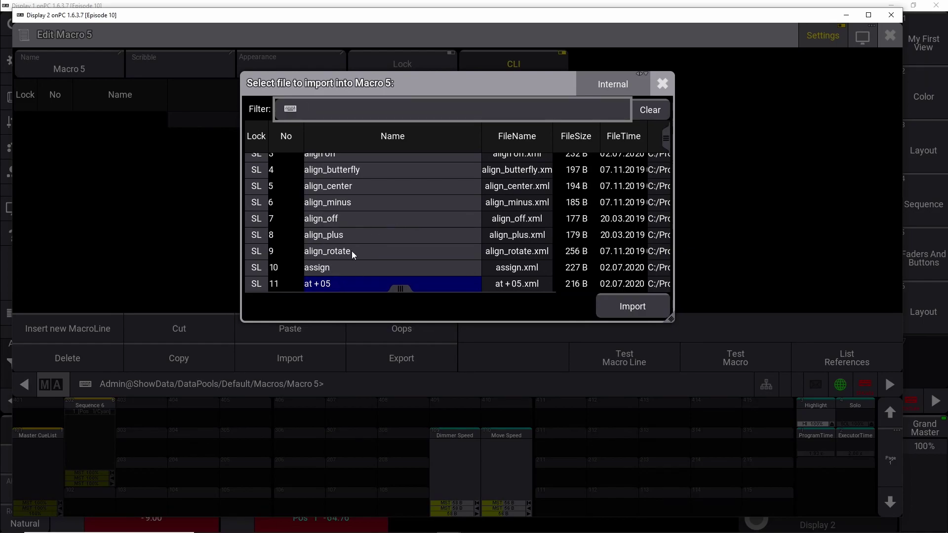
pyautogui.click(352, 251)
pyautogui.click(626, 304)
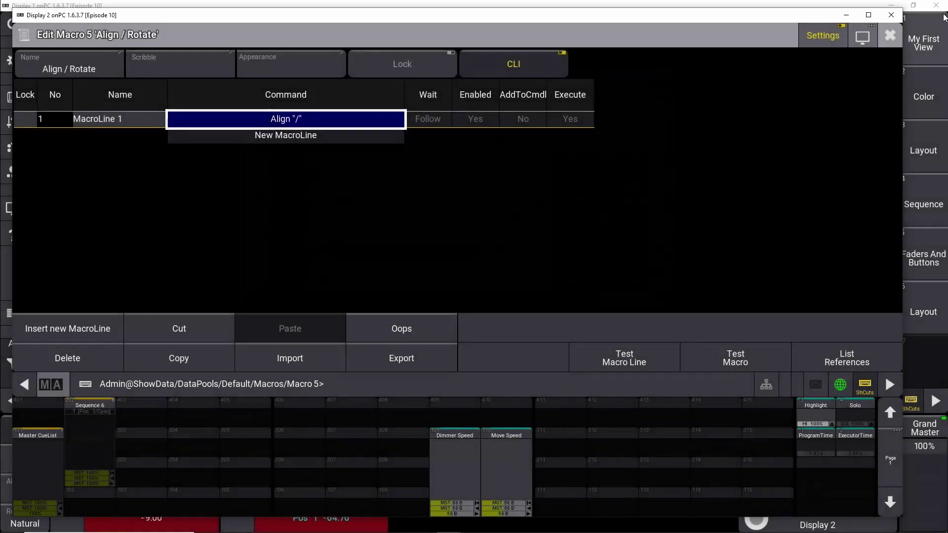
pyautogui.click(892, 15)
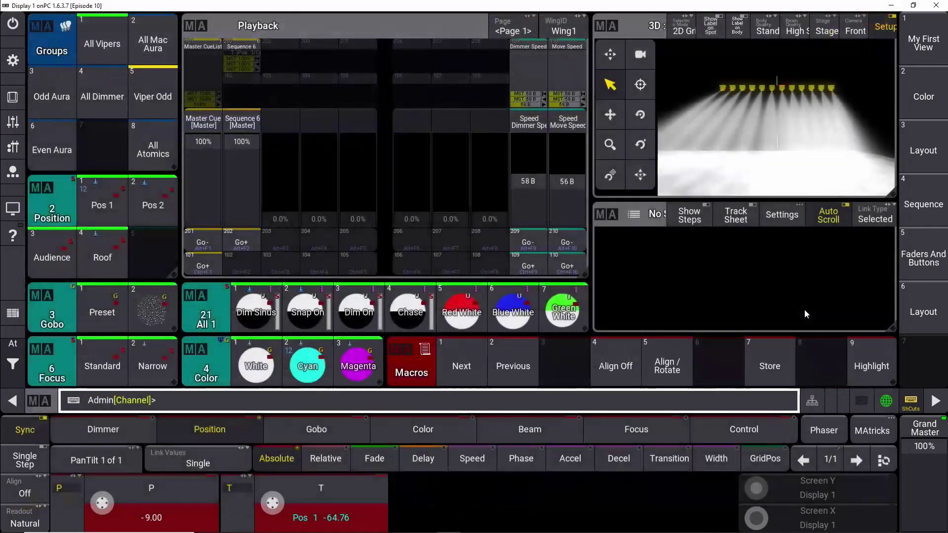
# Run Align / Rotate so Align reads '/', reset it with Align Off, then clear the programmer.
pyautogui.click(665, 365)
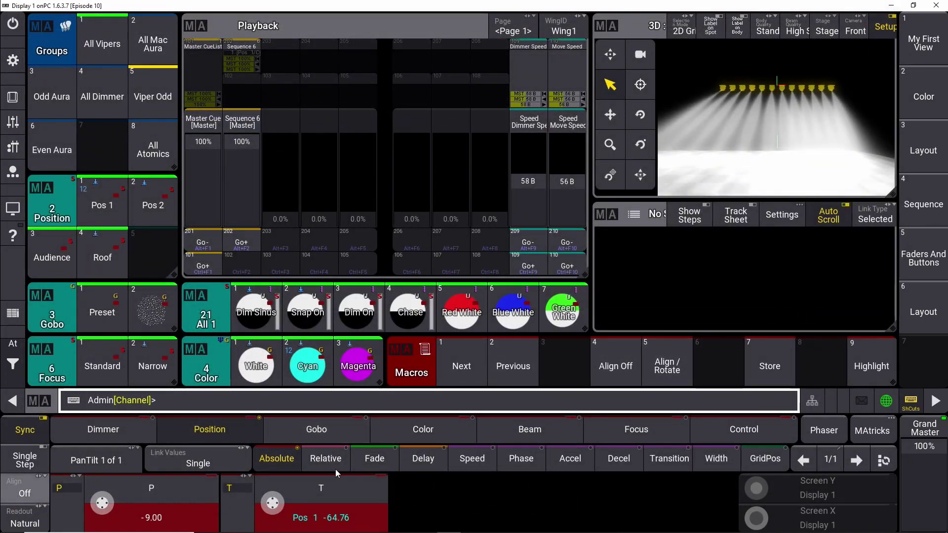
pyautogui.click(672, 367)
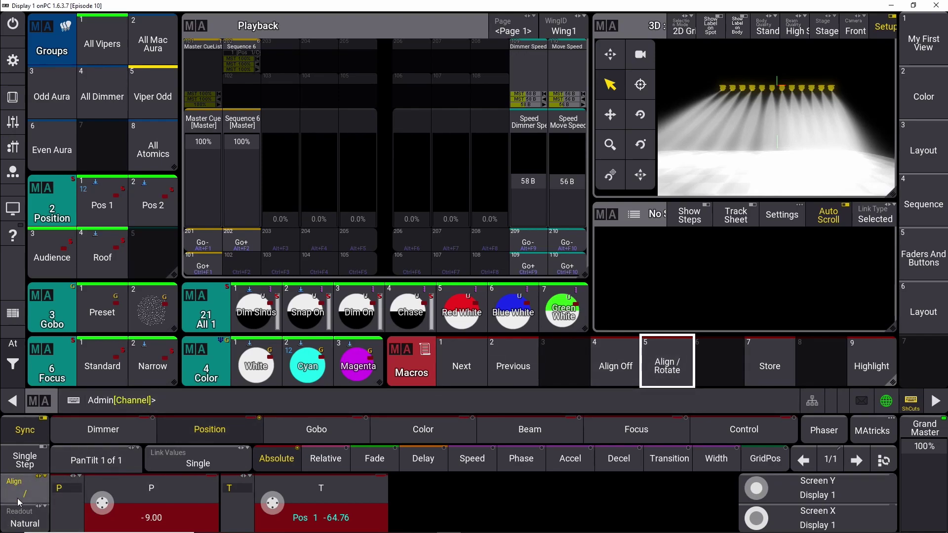
pyautogui.click(609, 372)
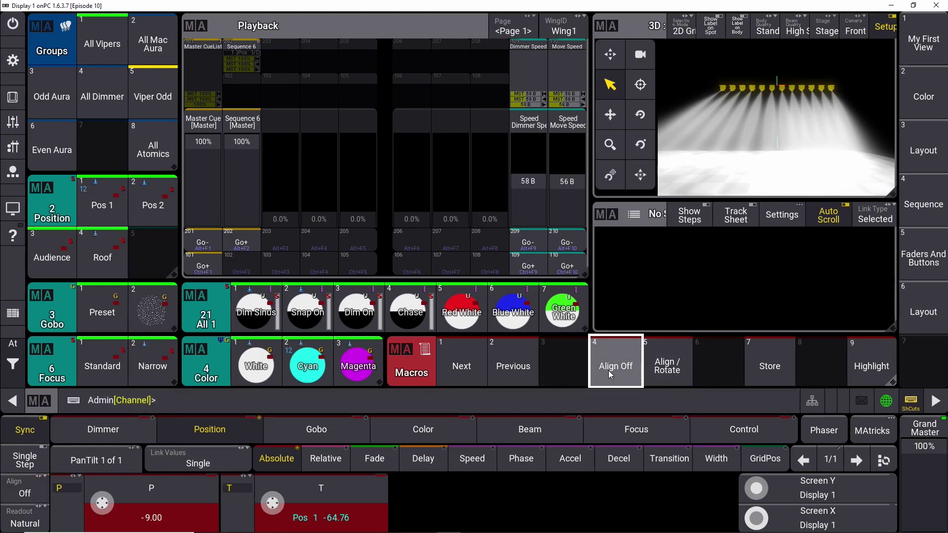
pyautogui.click(640, 363)
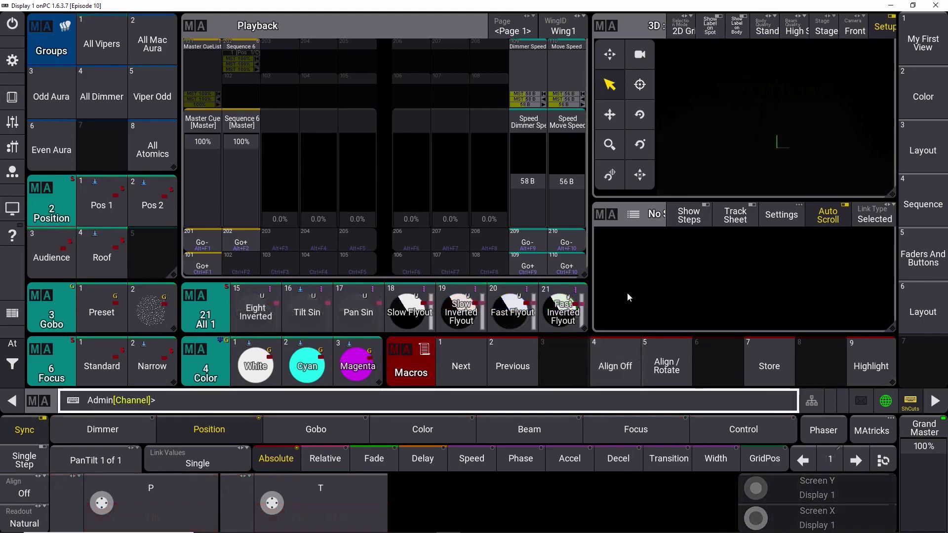